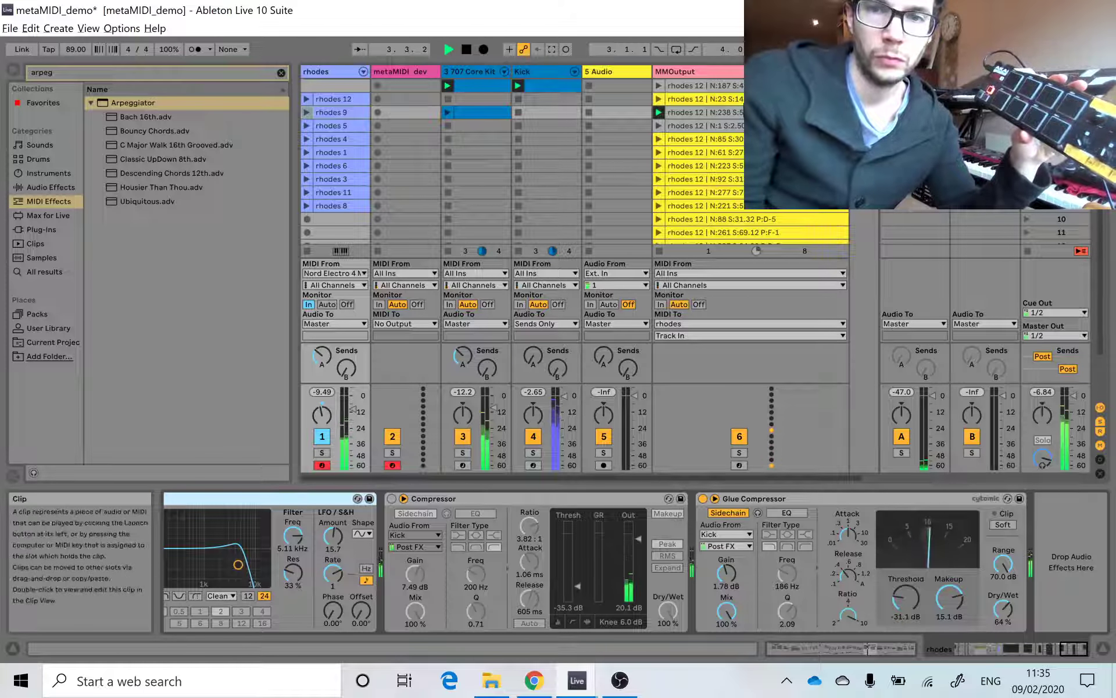
Open a yellow MMOutput rhodes 12 loop clip in the Clip View to see its notes and loop
click(741, 114)
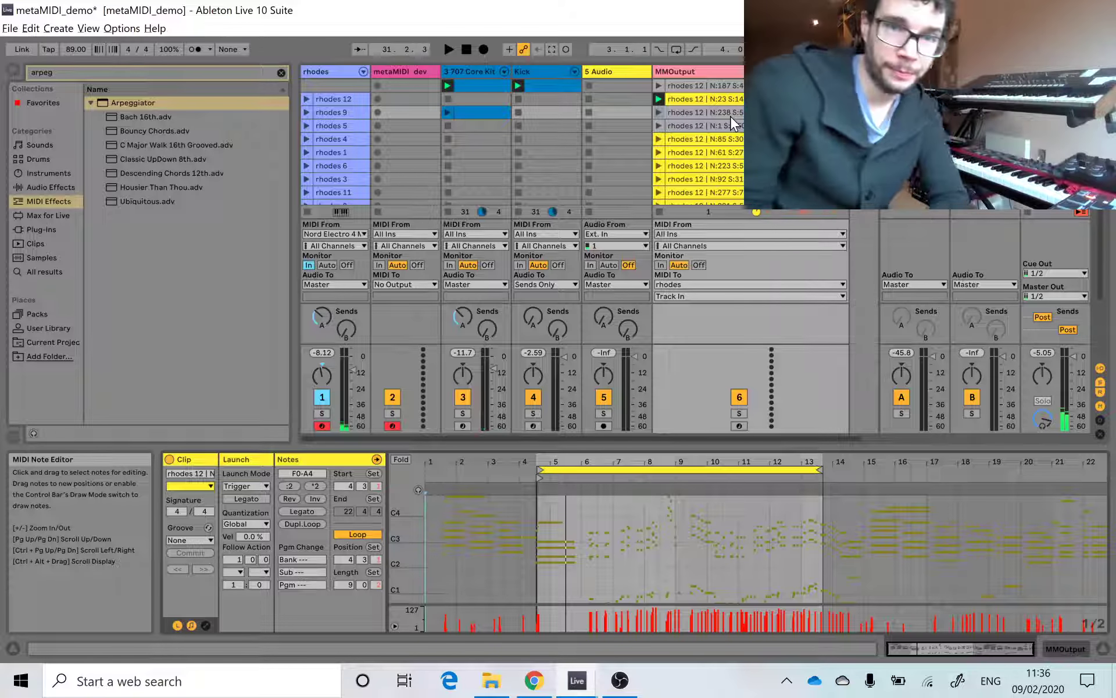
Select the metaMIDI_dev track so its metaMIDIv2 device panel appears
click(409, 72)
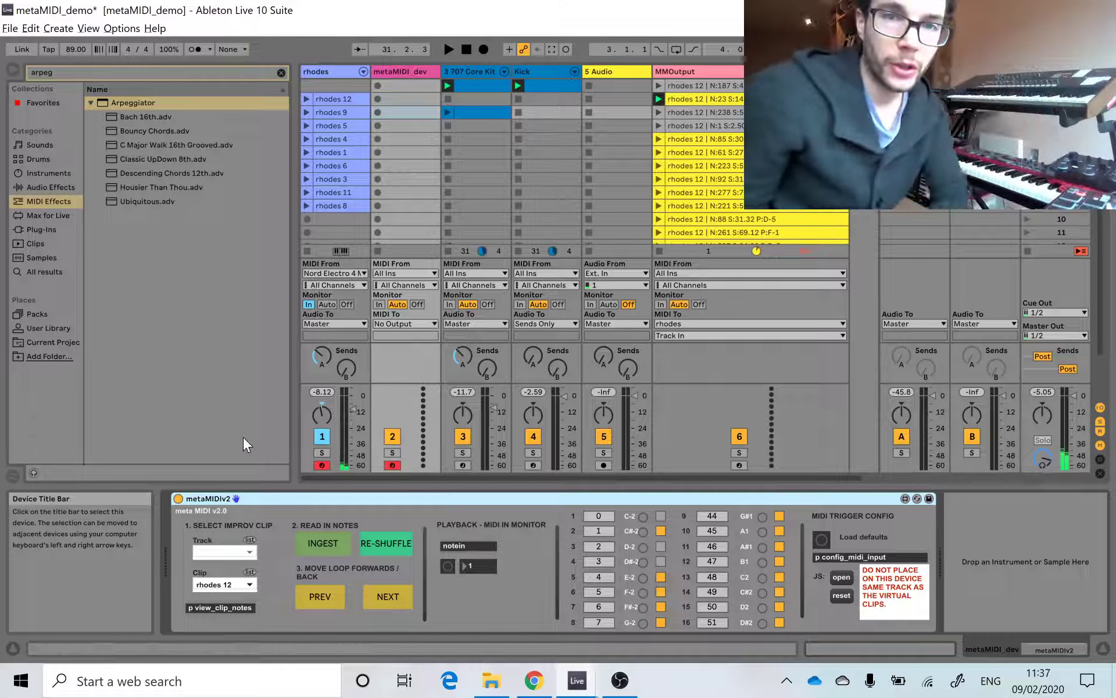
Select the rhodes 12 source clip, then open an MMOutput loop clip's details
click(339, 99)
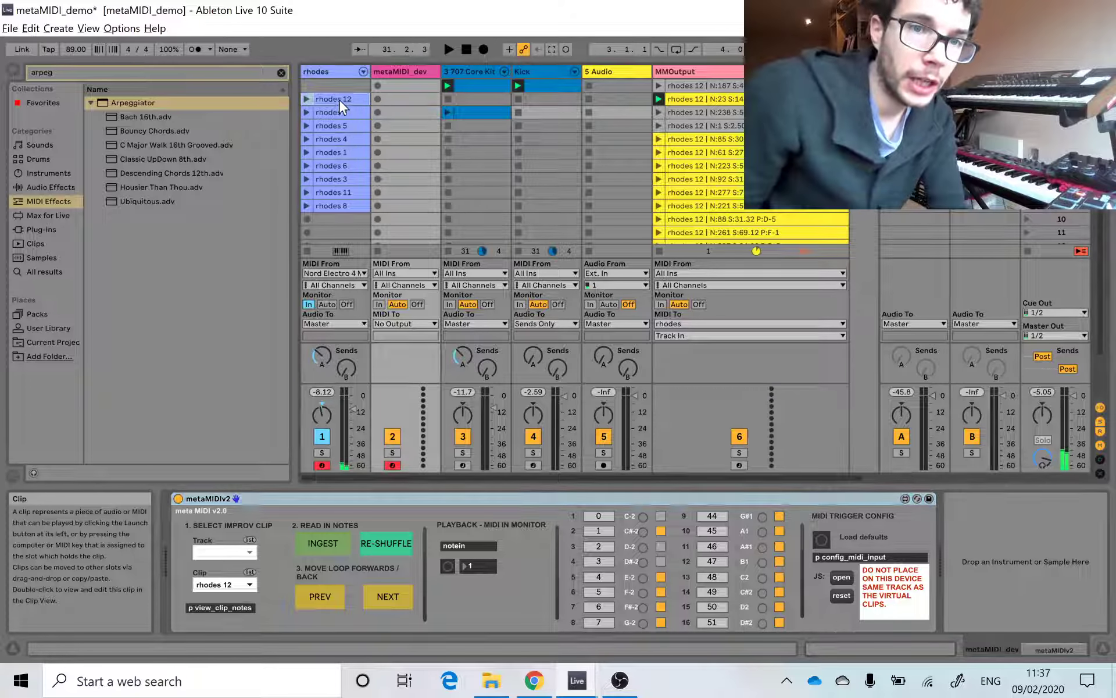
scroll(731, 129, down, 3)
double_click(730, 129)
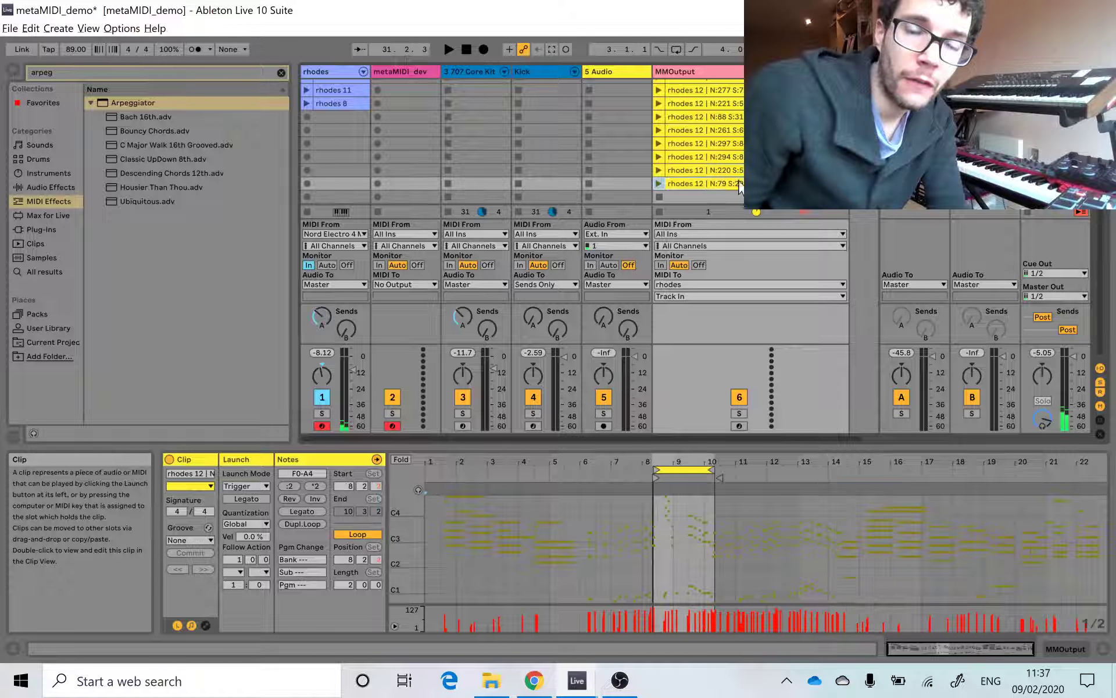
scroll(731, 166, up, 3)
scroll(731, 166, up, 1)
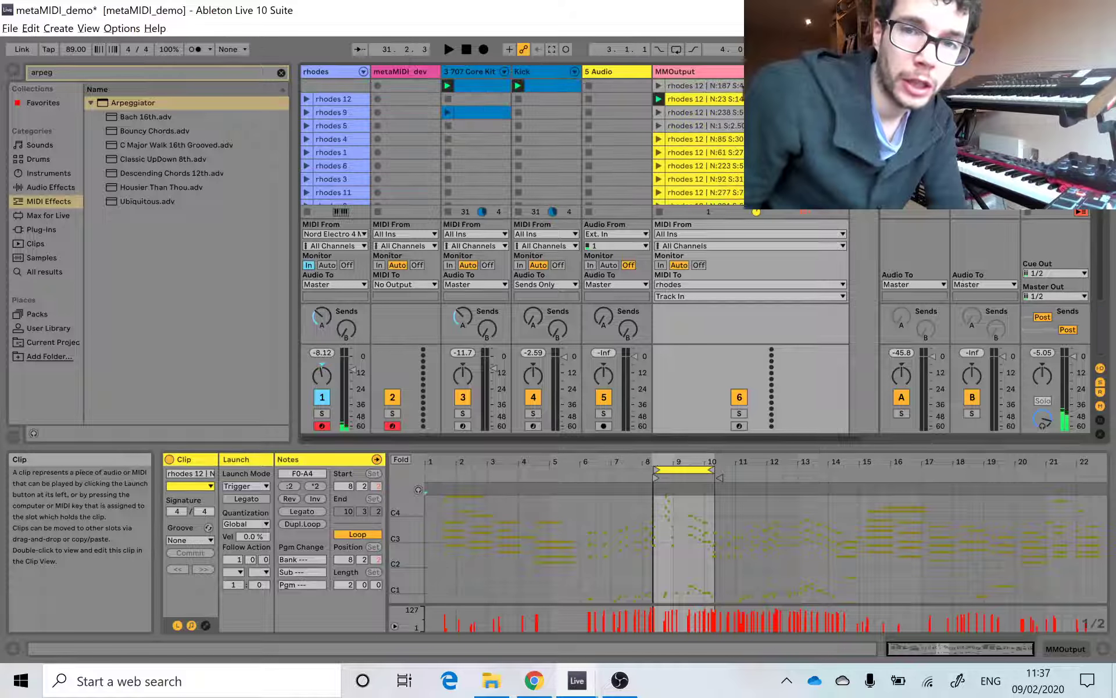
View the full rhodes 12 notes, then a yellow loop clip, and play it briefly
click(323, 100)
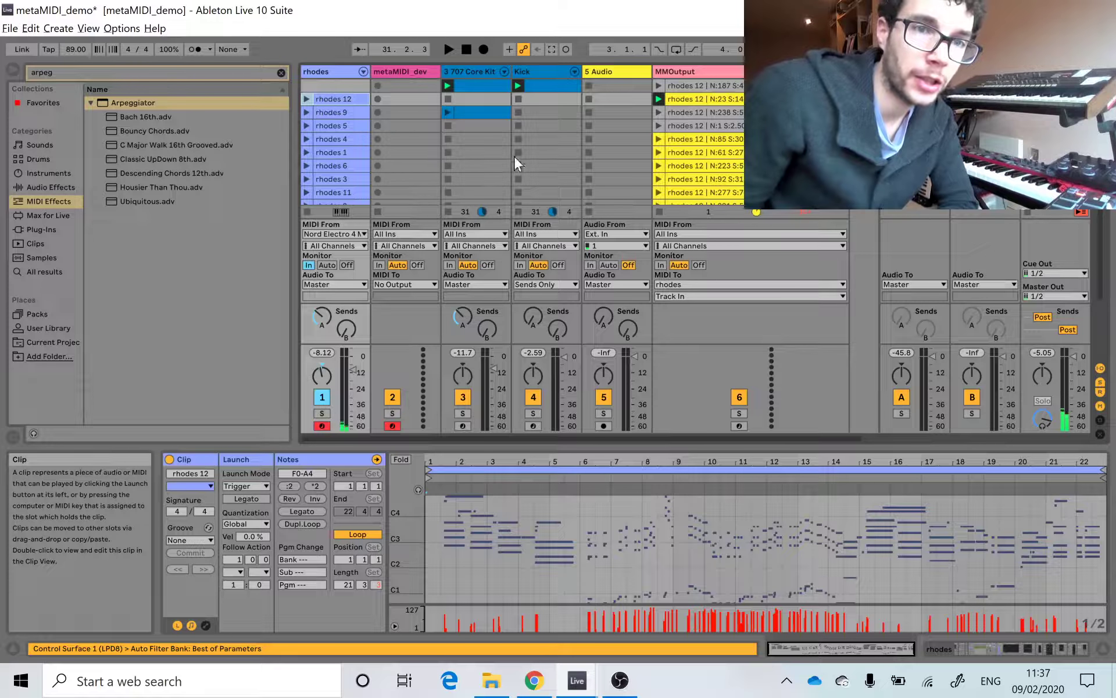
click(732, 123)
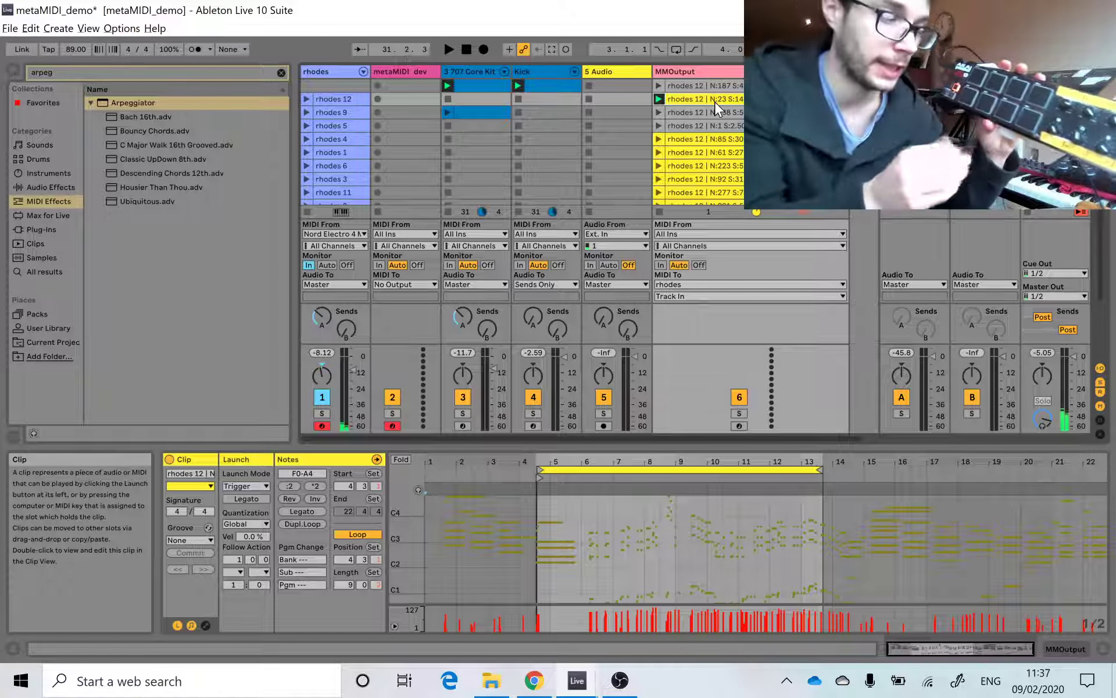
key(space)
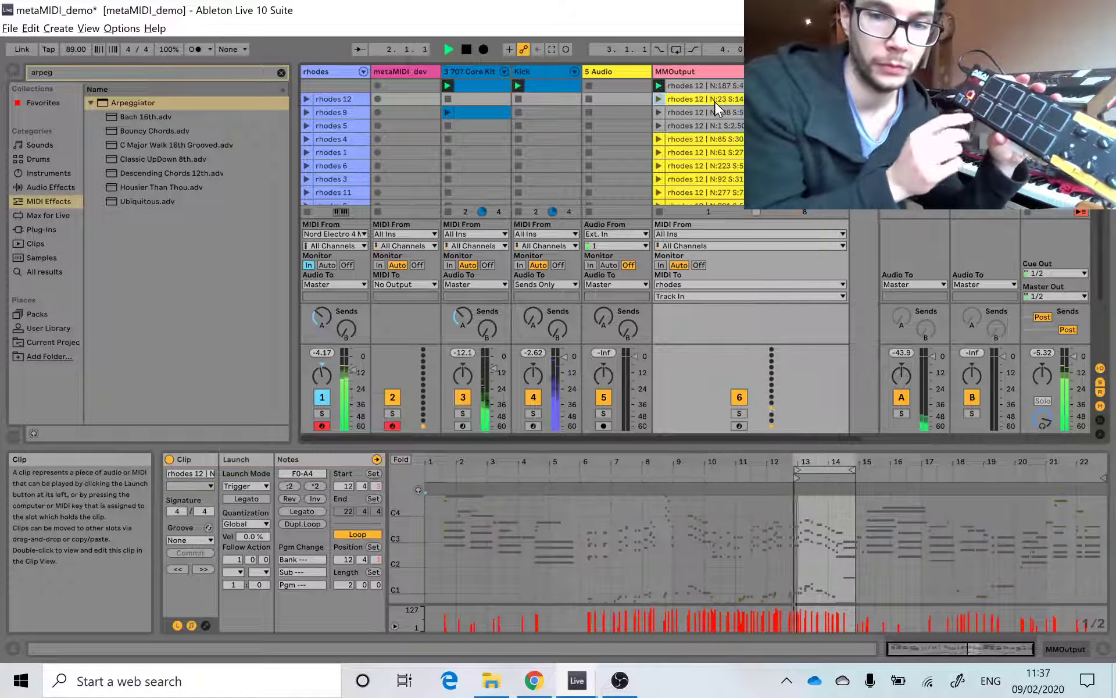
key(space)
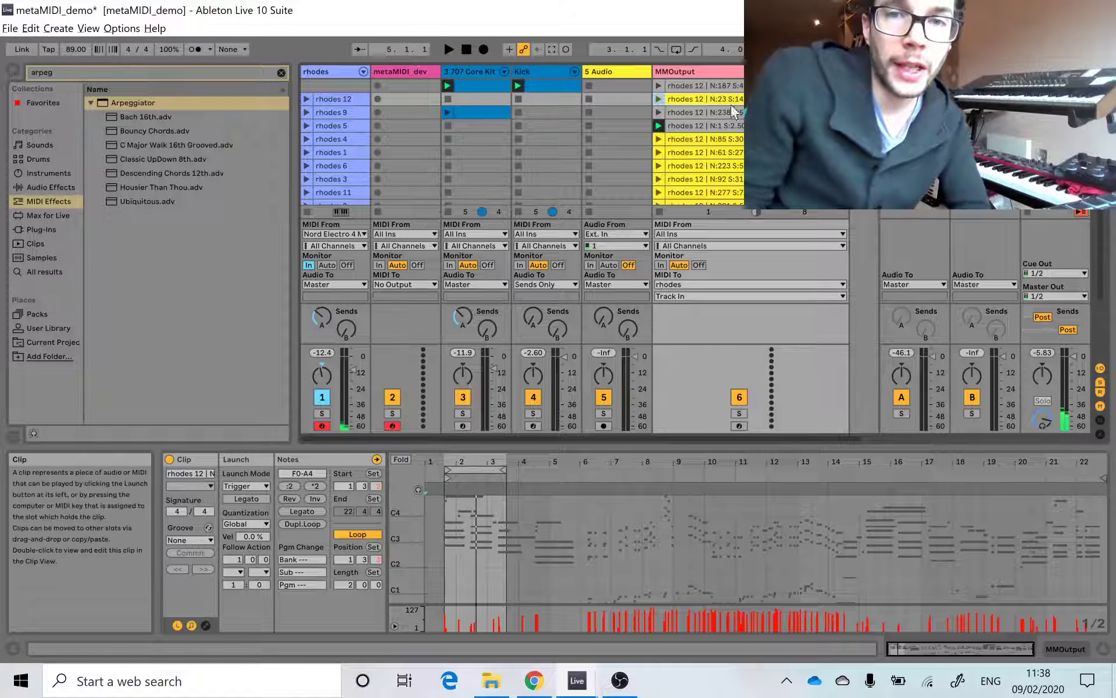
Delete the MMOutput track, show metaMIDI again, and drag rhodes 12 into the slot under rhodes 8
right_click(709, 73)
click(440, 71)
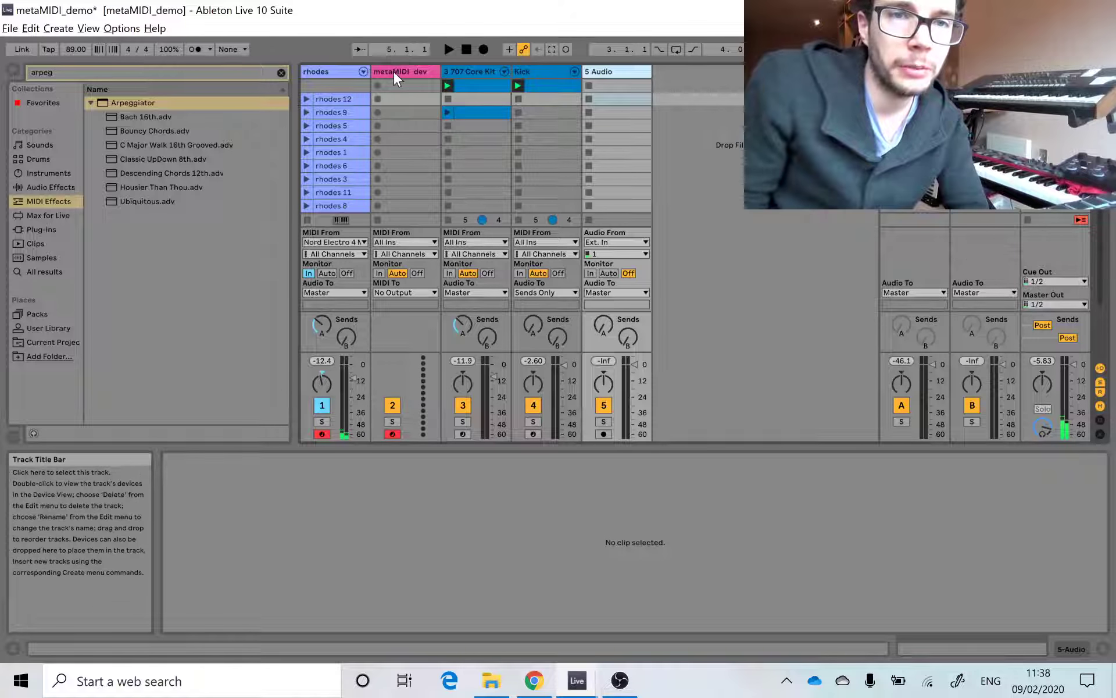
click(393, 71)
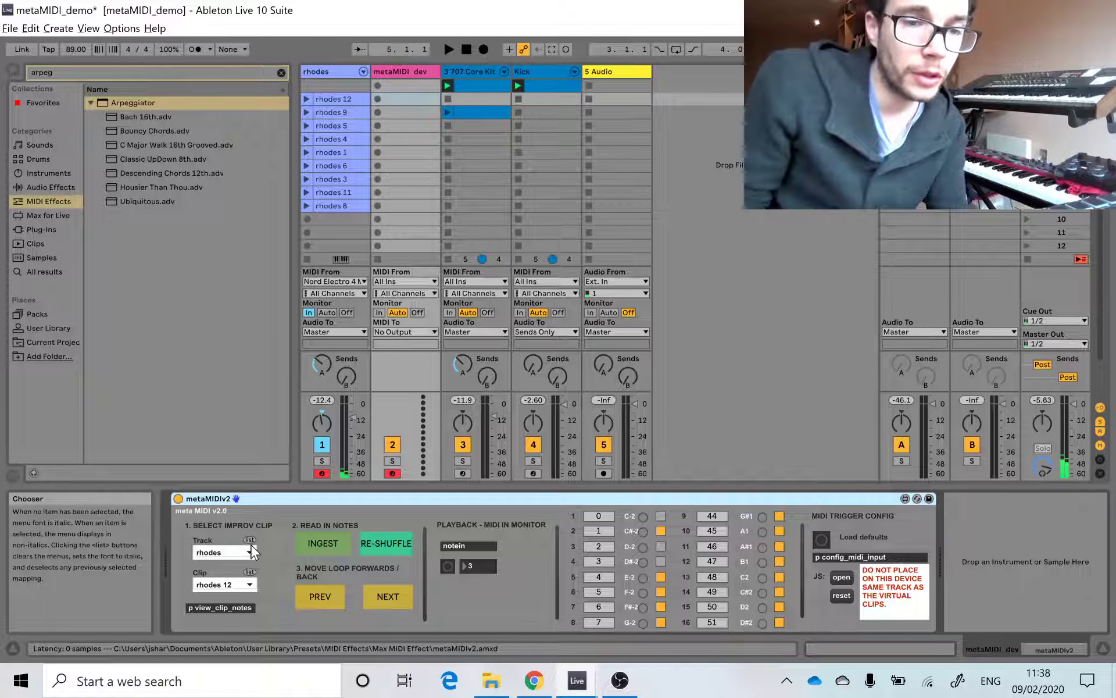
drag(350, 100, 348, 216)
click(339, 100)
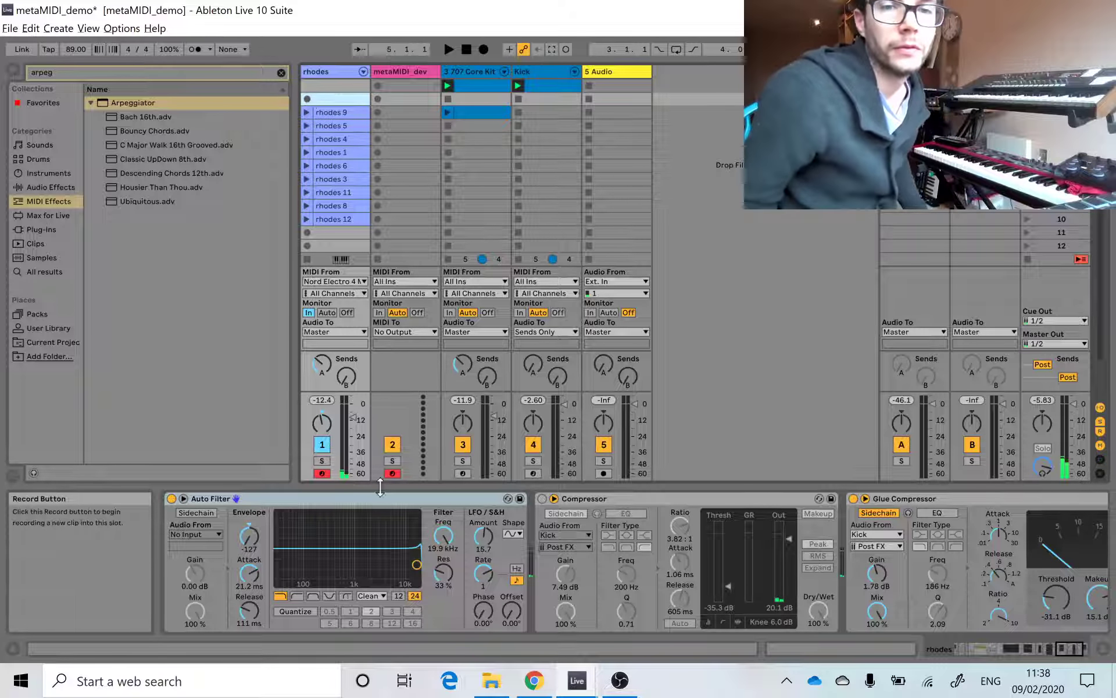
Disarm metaMIDI_dev and start recording rhodes 13 in the empty top rhodes slot
click(392, 472)
click(306, 99)
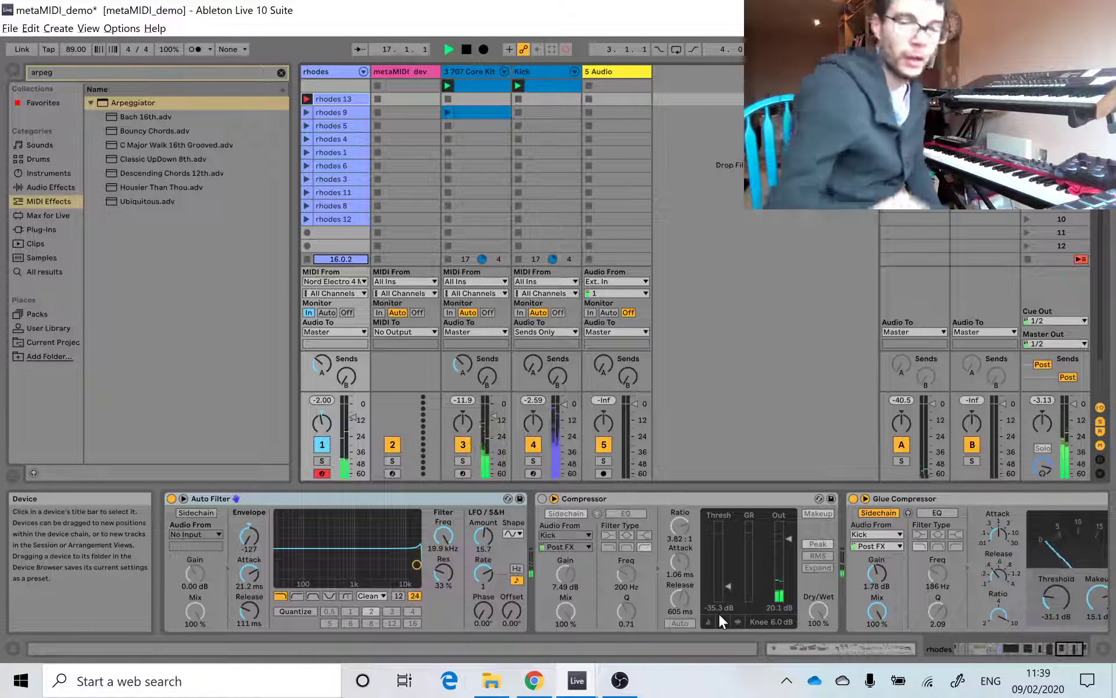
Stop recording, set metaMIDIv2's Track to rhodes and Clip to rhodes 13, and INGEST it
key(space)
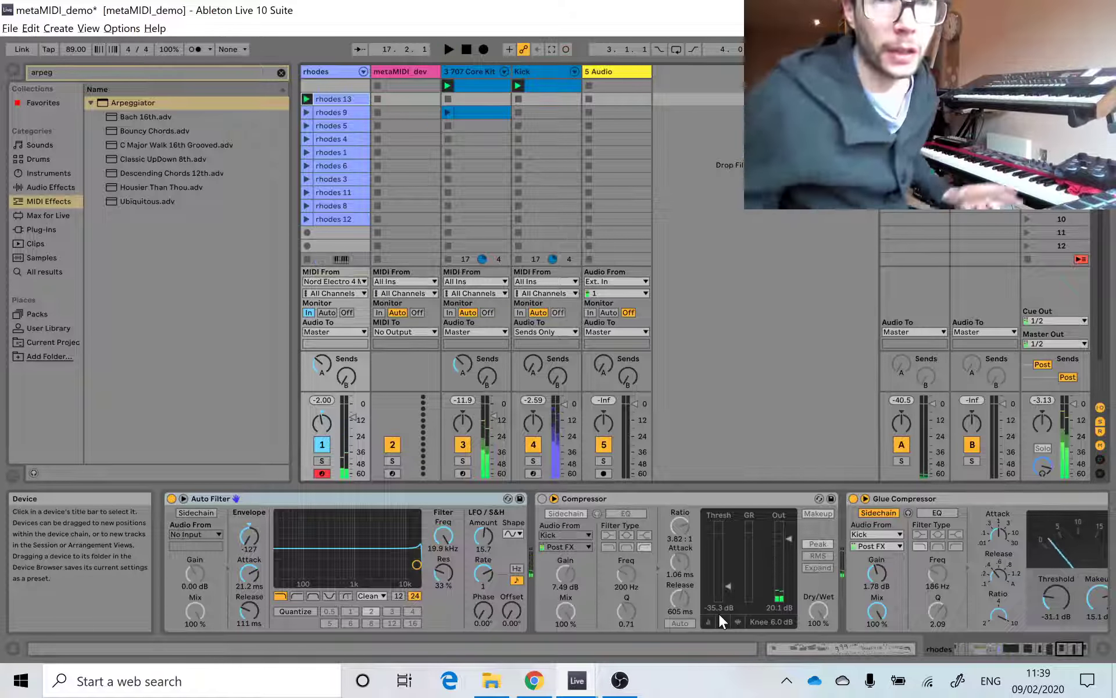
click(403, 73)
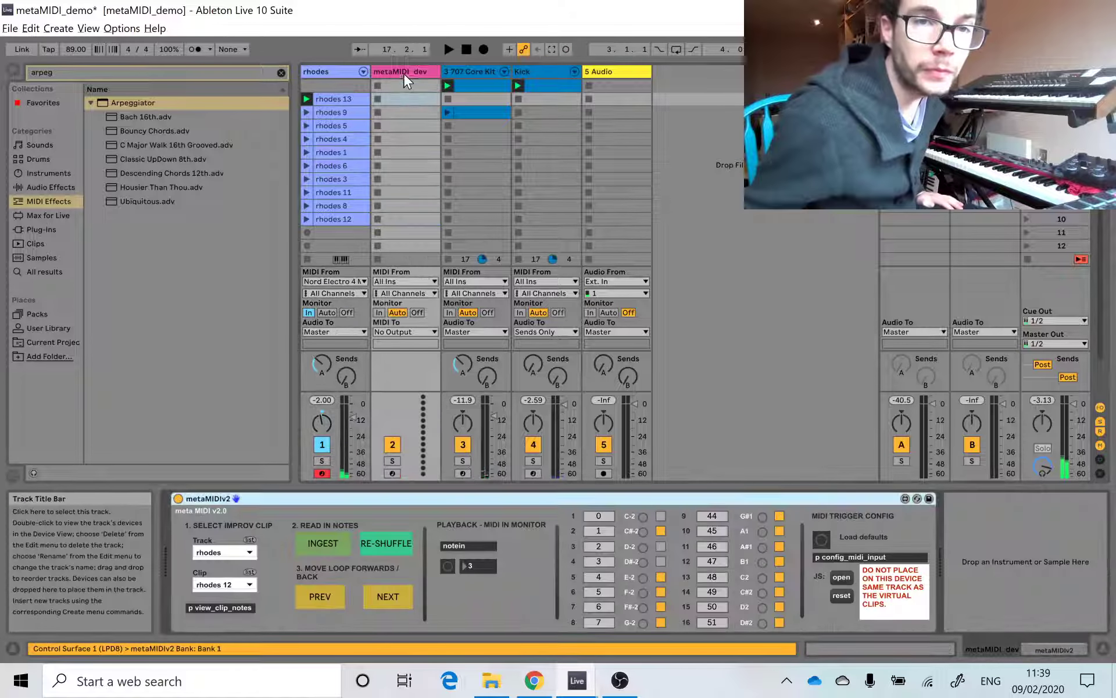
click(250, 540)
click(247, 555)
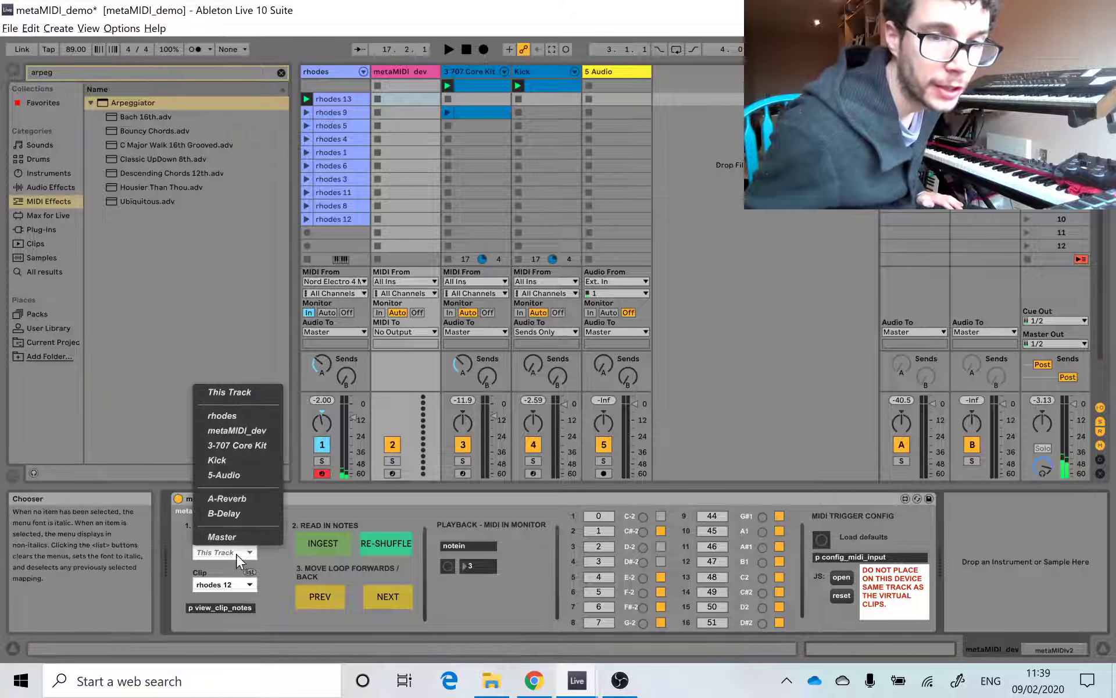
click(253, 418)
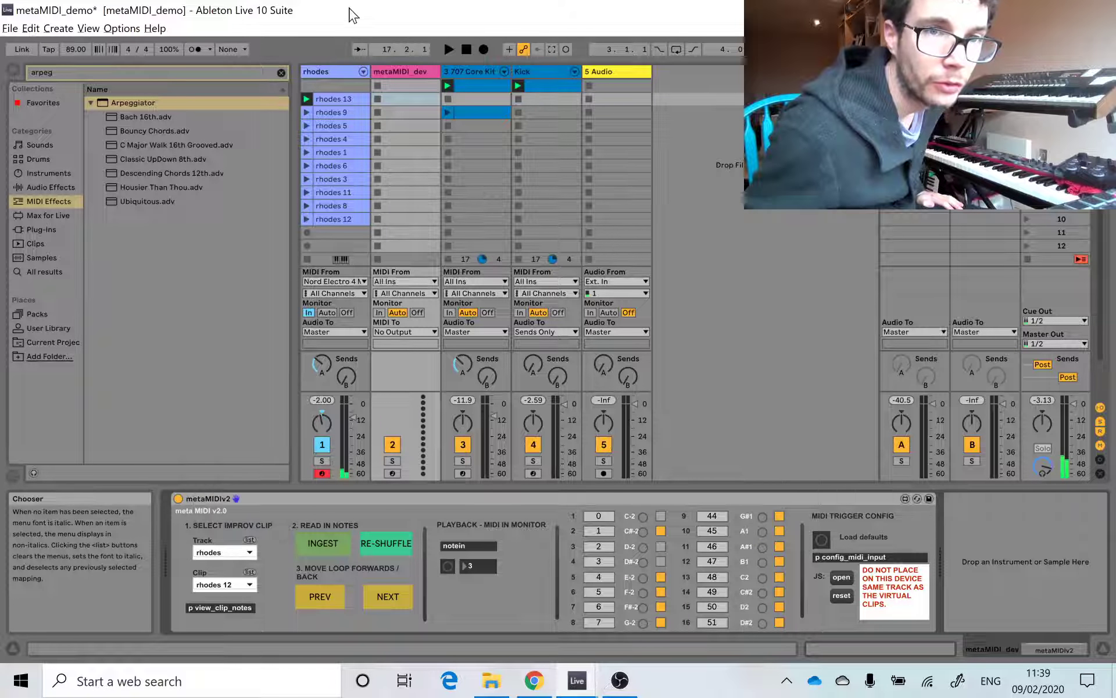
click(230, 584)
click(243, 439)
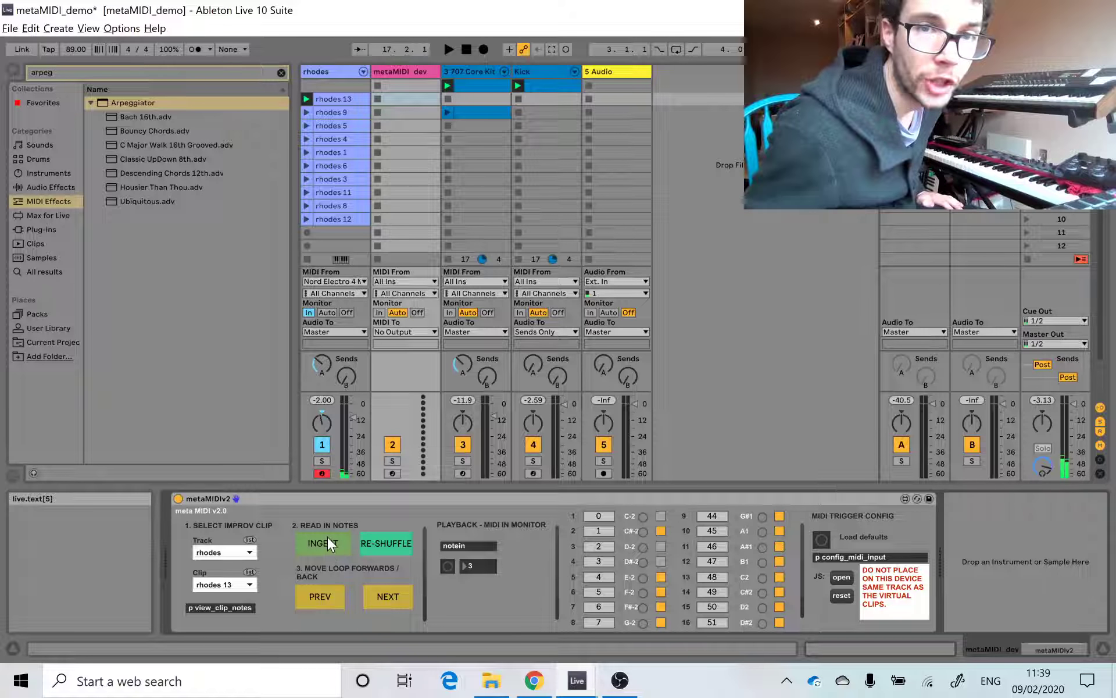
click(303, 530)
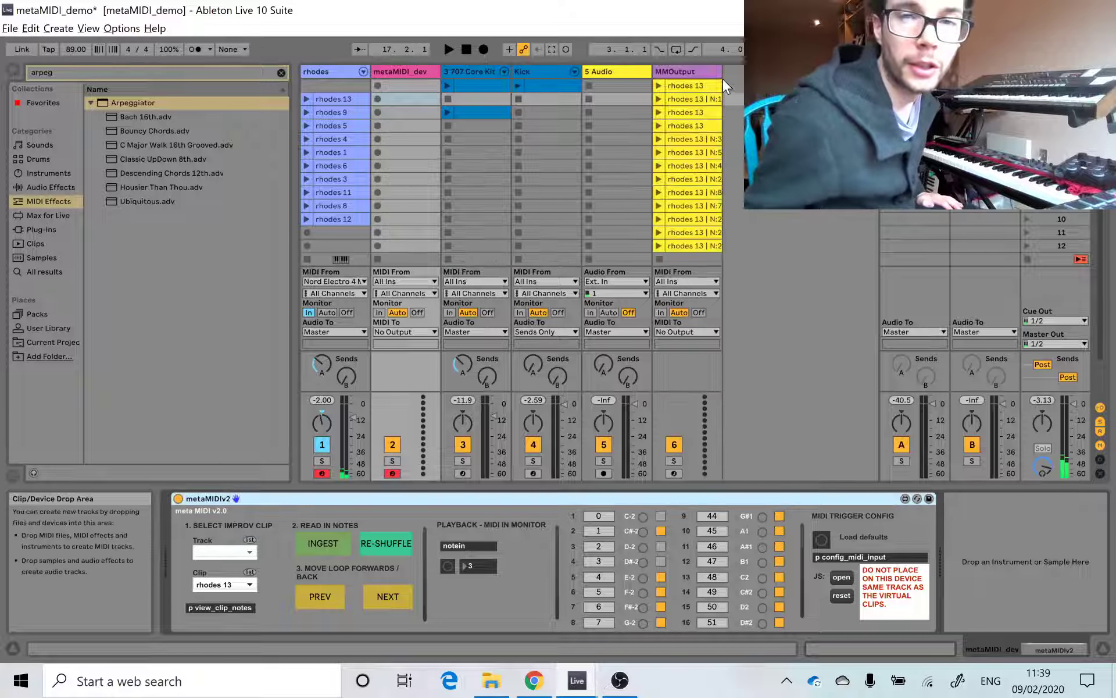
Widen the new MMOutput column and switch on pad triggering for rows 1, 3 and 4
drag(719, 75, 835, 74)
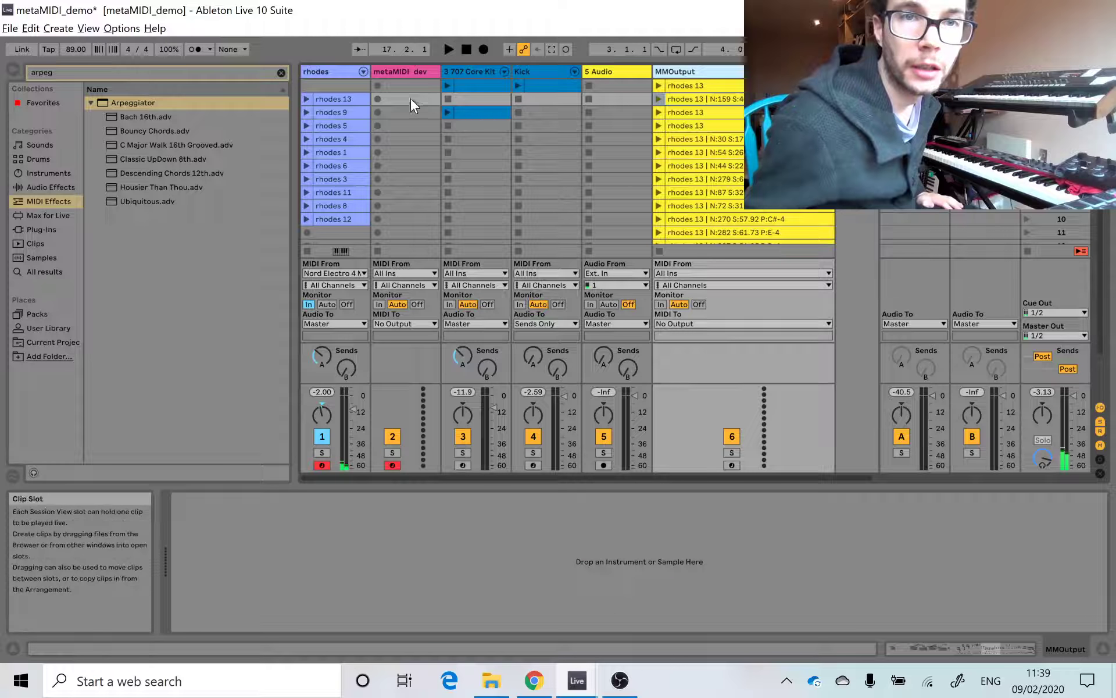
click(413, 71)
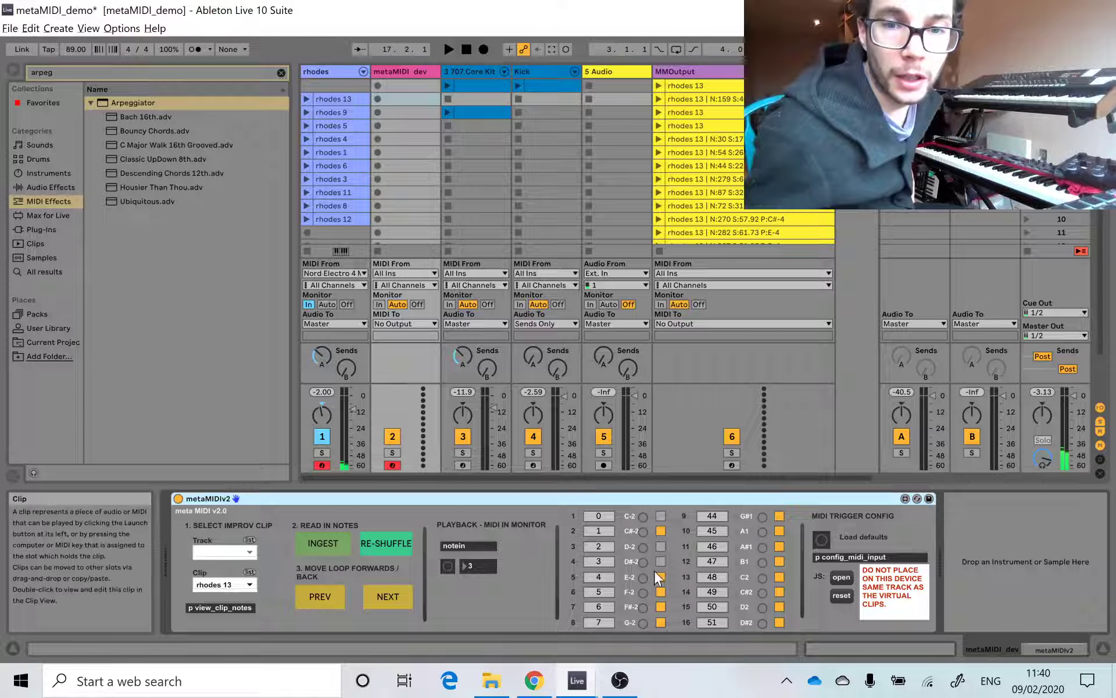
click(661, 517)
click(659, 548)
click(661, 560)
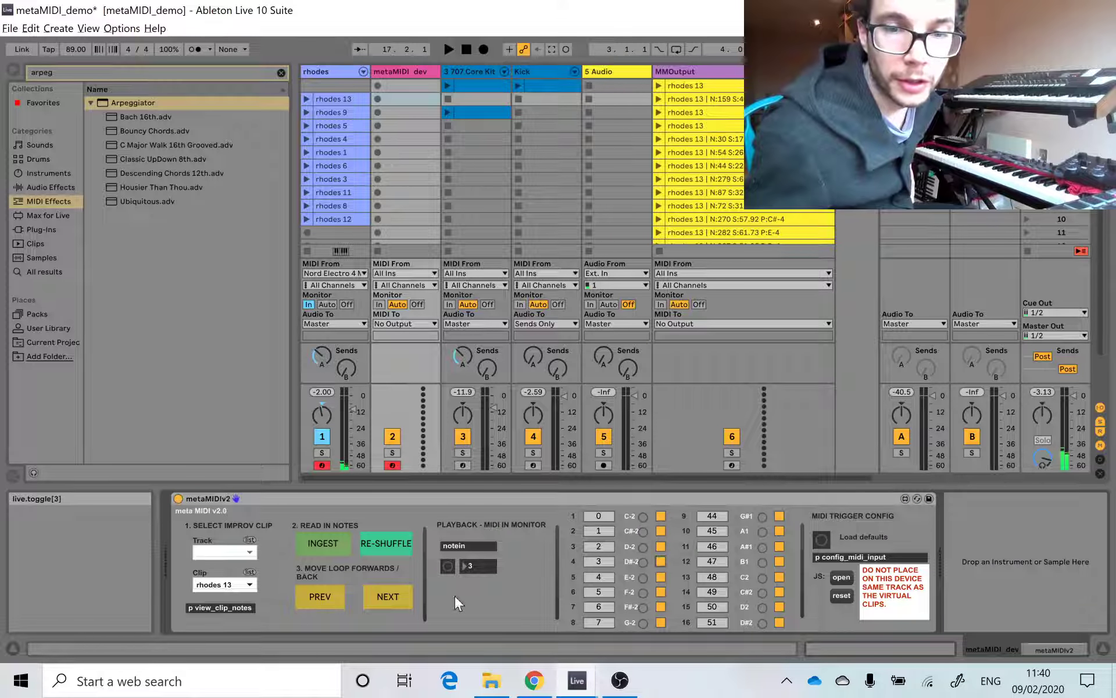
Delete the MMOutput track, rebuild it with RE-SHUFFLE in metaMIDIv2, and widen the new column
right_click(713, 71)
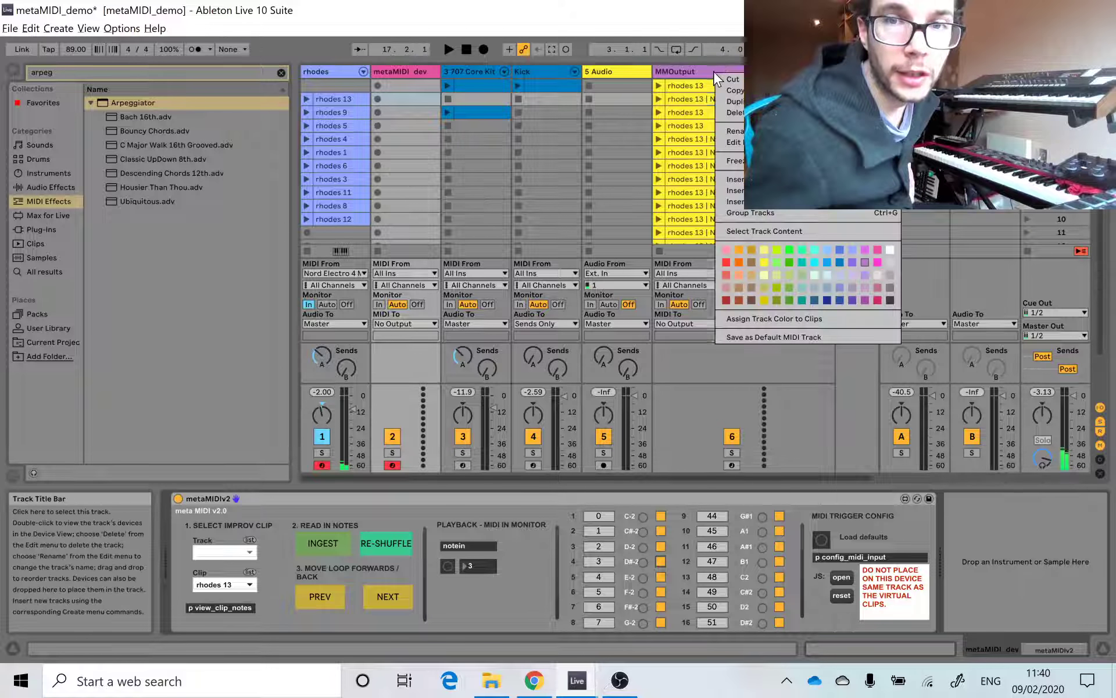
click(556, 99)
key(Delete)
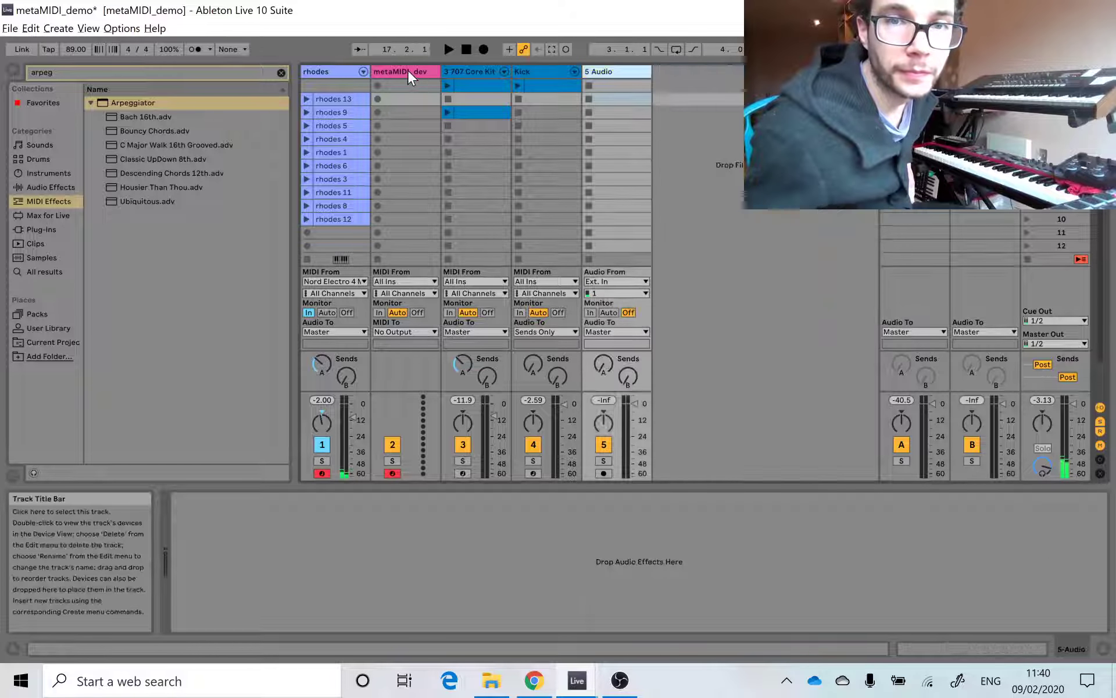
click(407, 68)
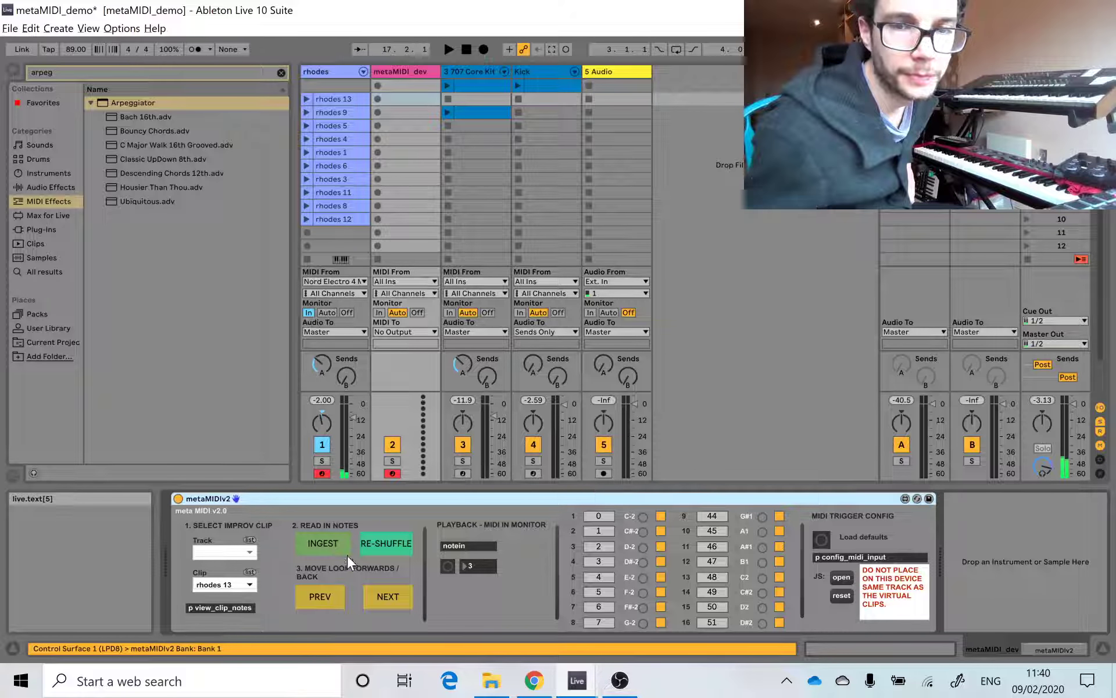
click(378, 541)
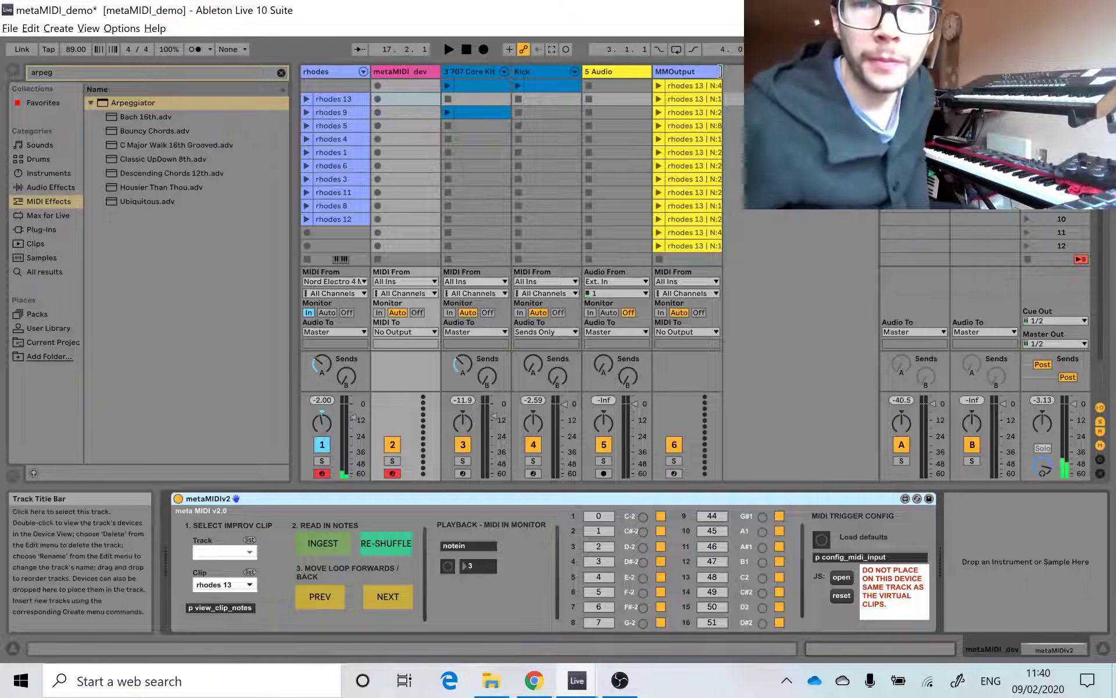
drag(720, 71, 849, 71)
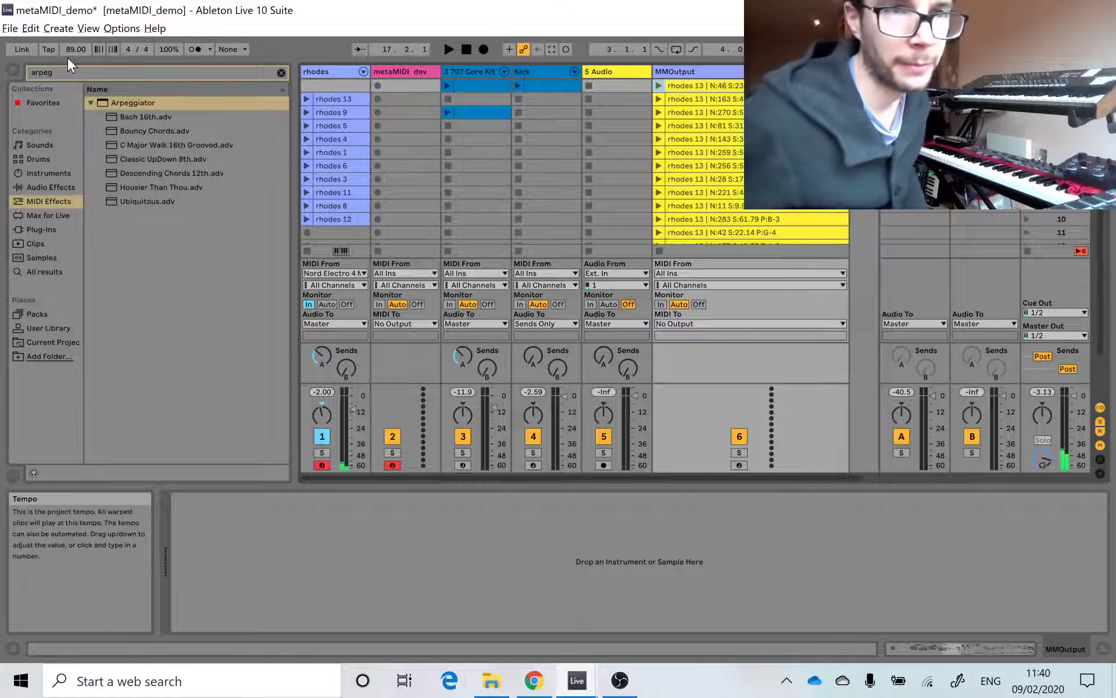
Inspect several reshuffled loop clips zoomed to their loop regions, ending on the first one
click(737, 85)
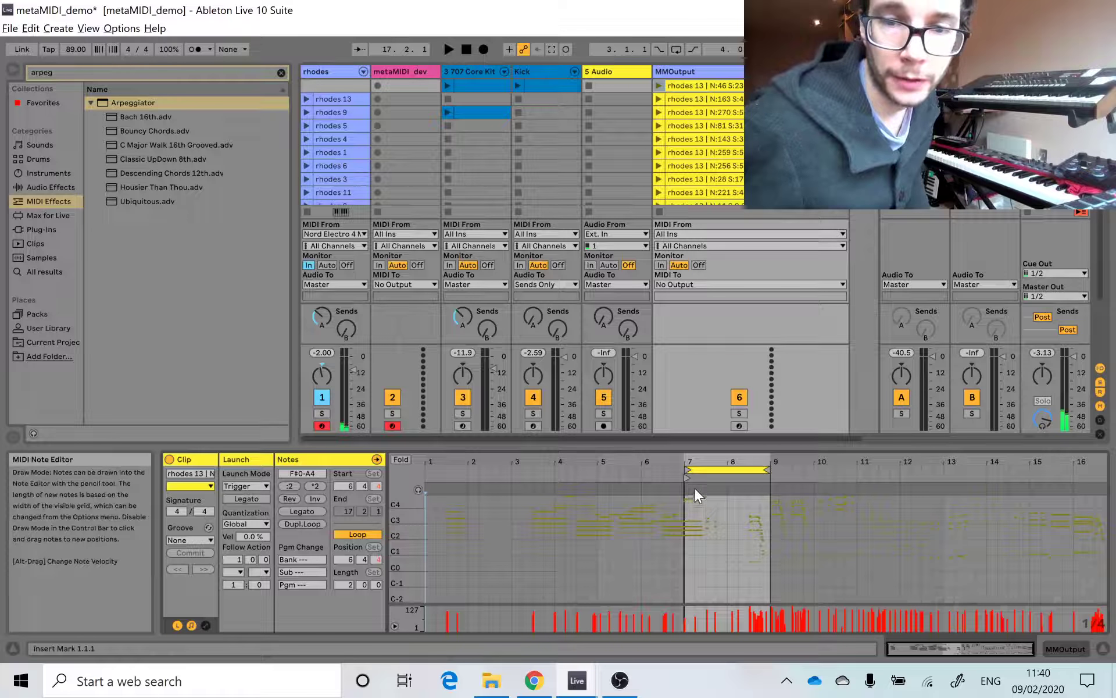
drag(691, 463, 685, 96)
click(690, 120)
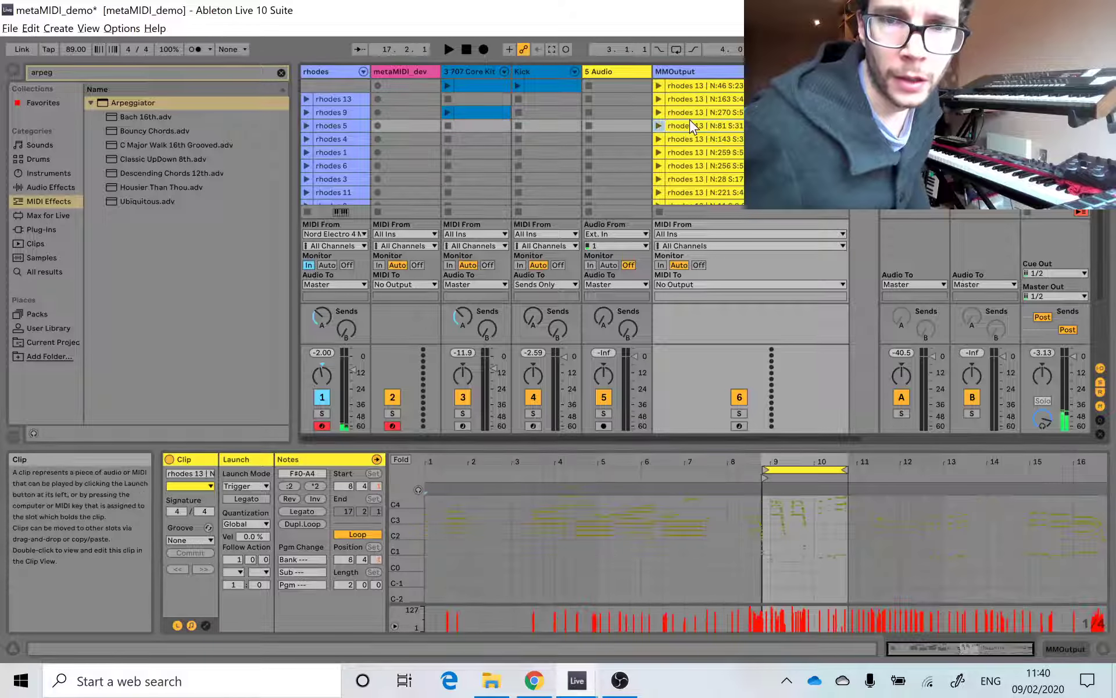
click(706, 165)
click(704, 86)
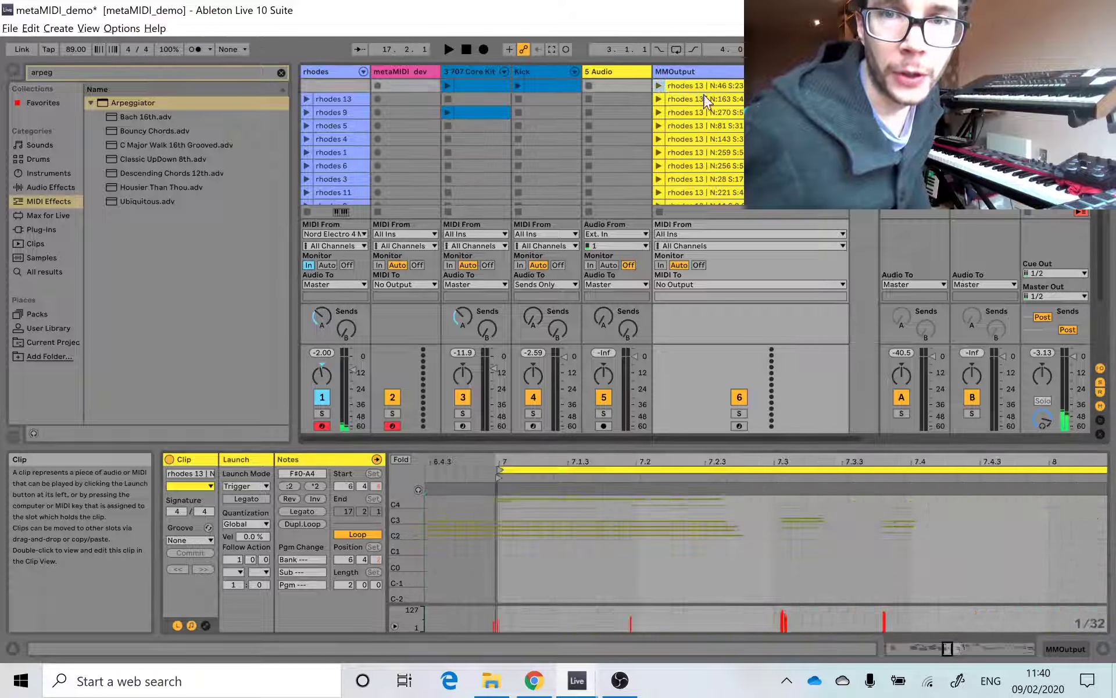
Route MMOutput's MIDI To rhodes, launch its rhodes 13 N:270 loop clip, and show metaMIDIv2
click(702, 285)
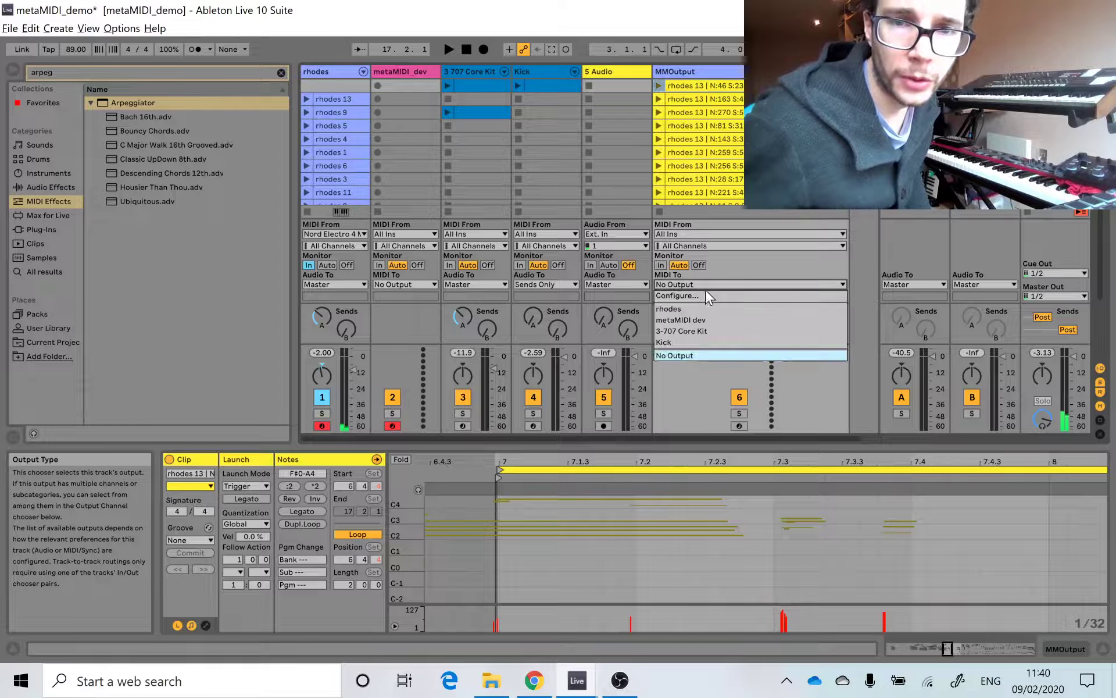
click(710, 310)
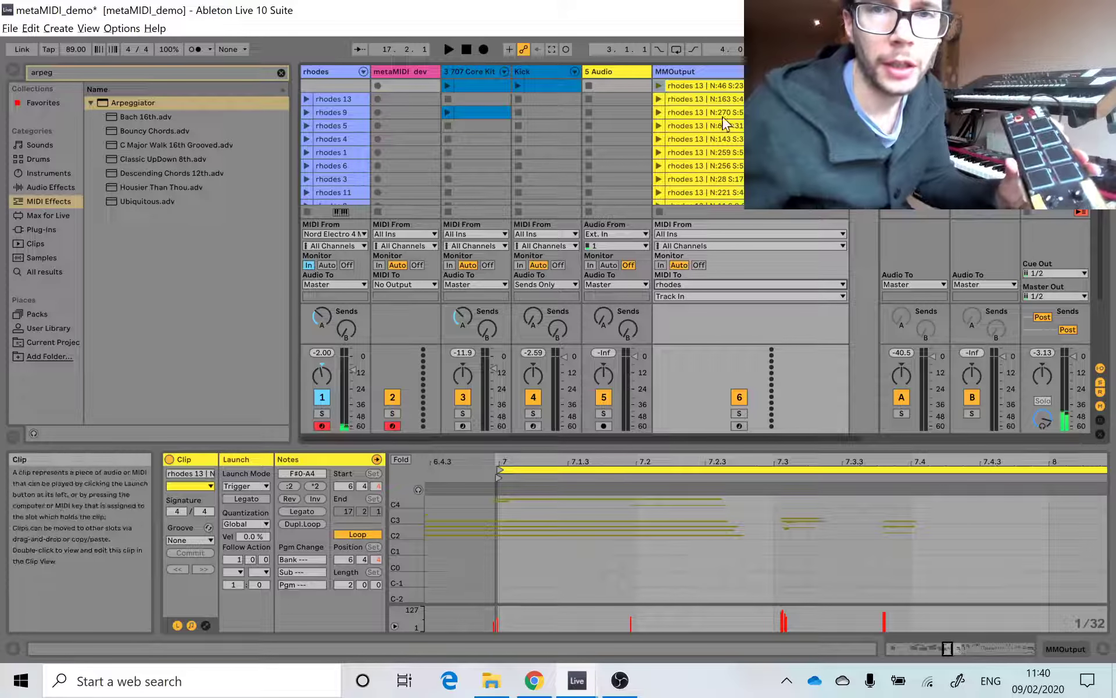
click(658, 99)
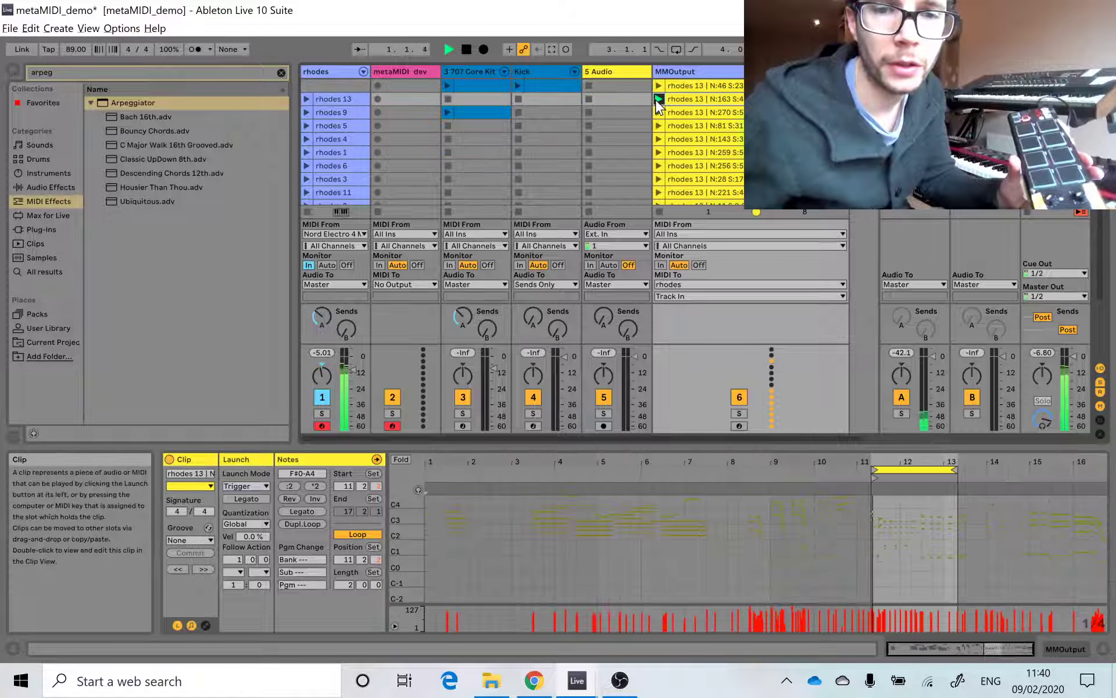
click(318, 71)
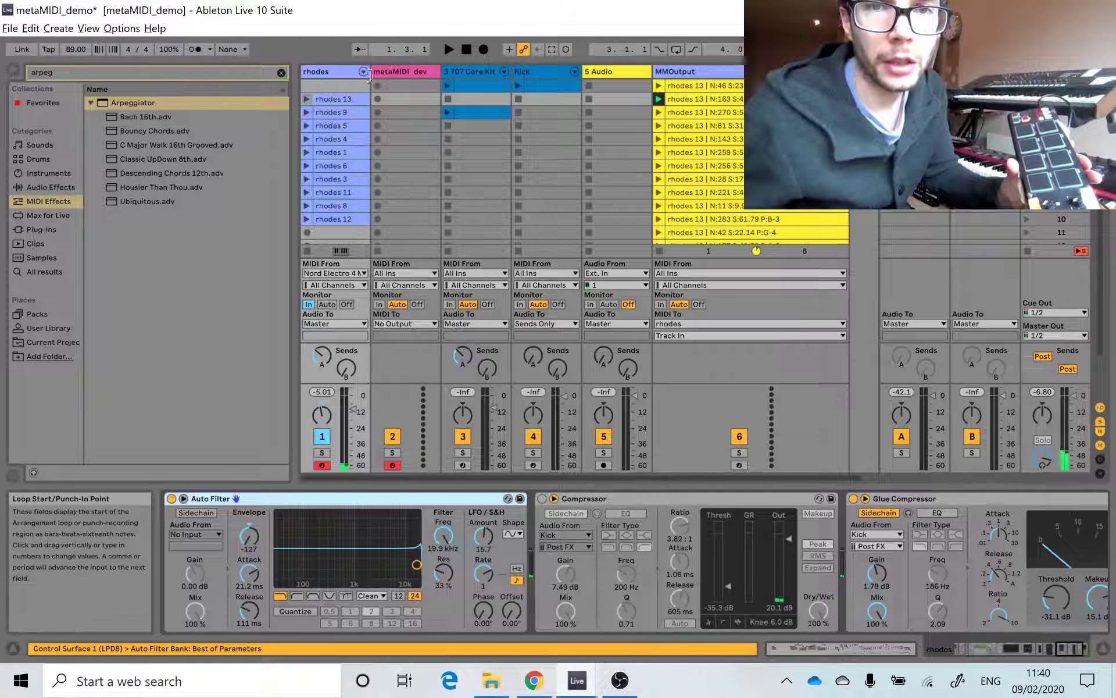
click(383, 70)
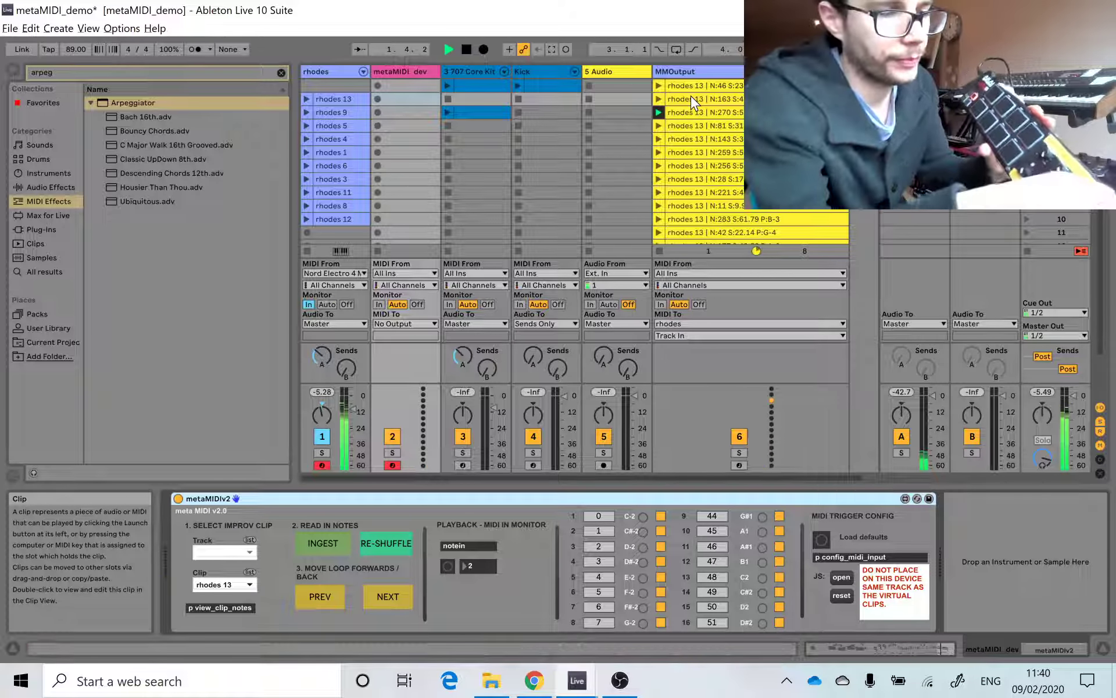
Stop and restart playback several times while testing pads, then turn off row 8 (G-2) triggering
key(space)
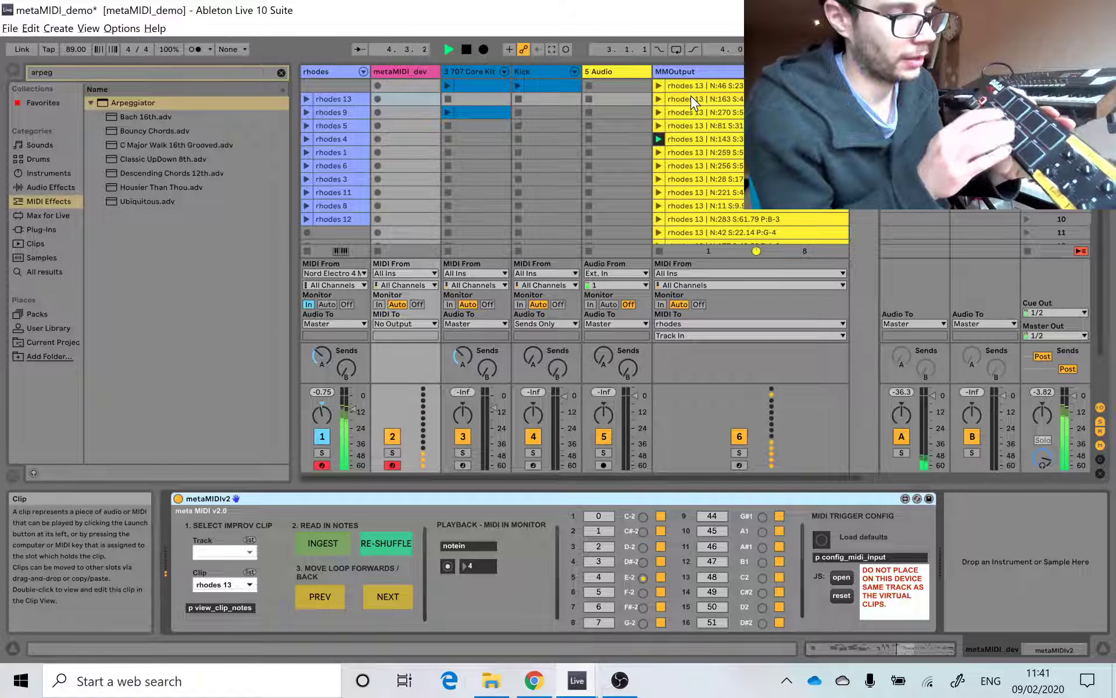
key(space)
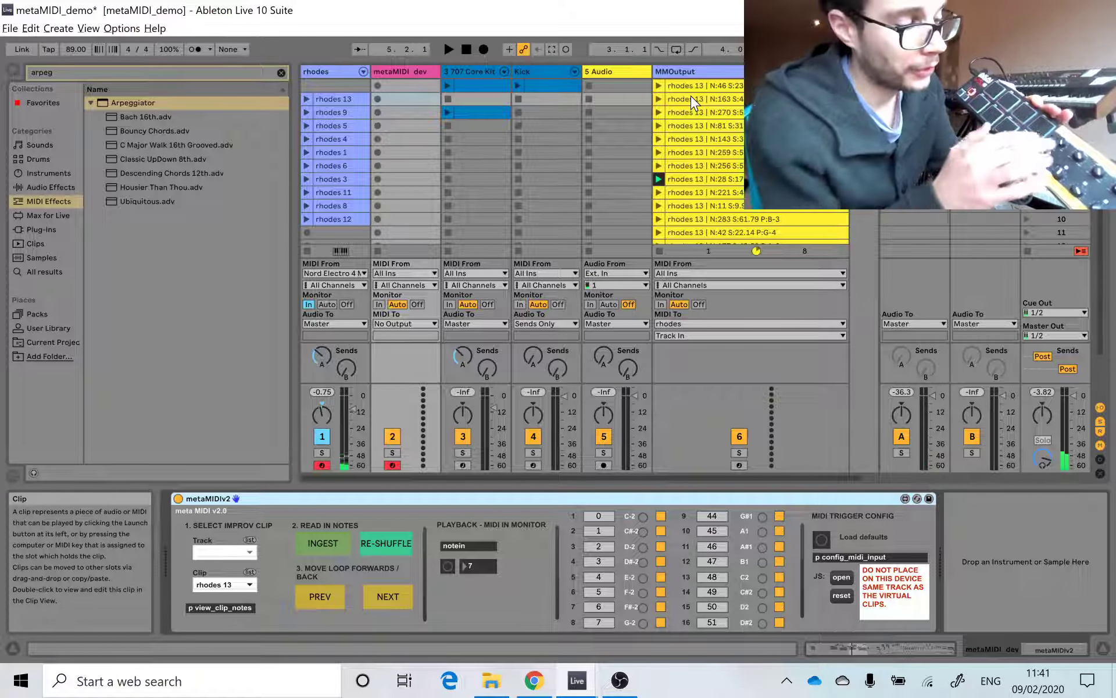
key(space)
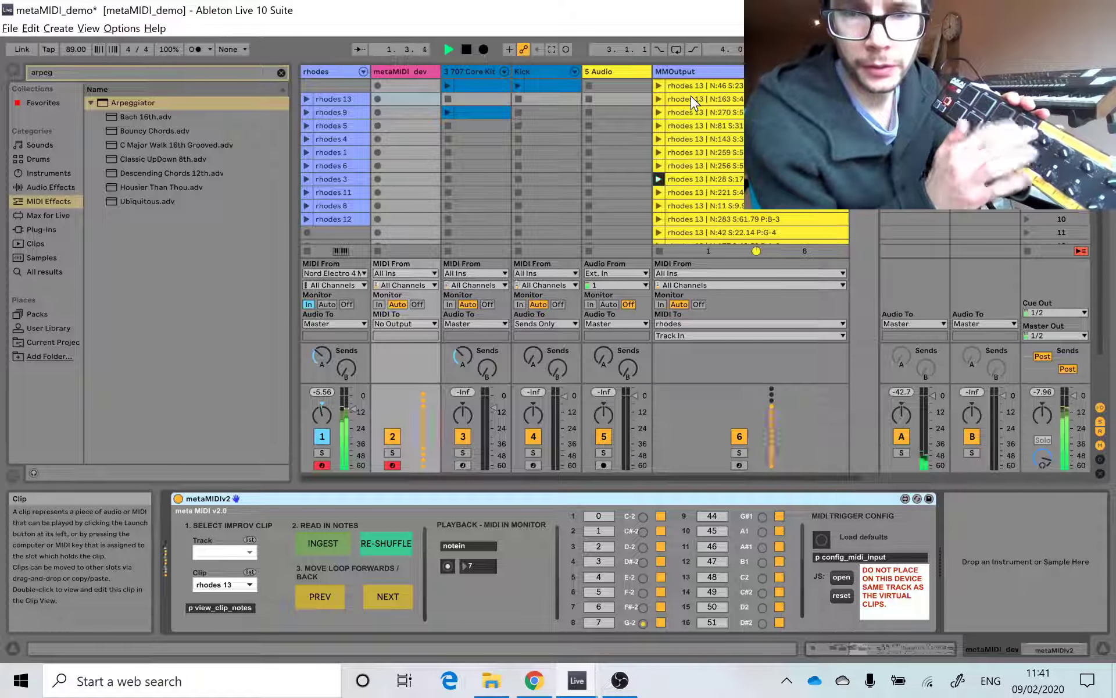
key(space)
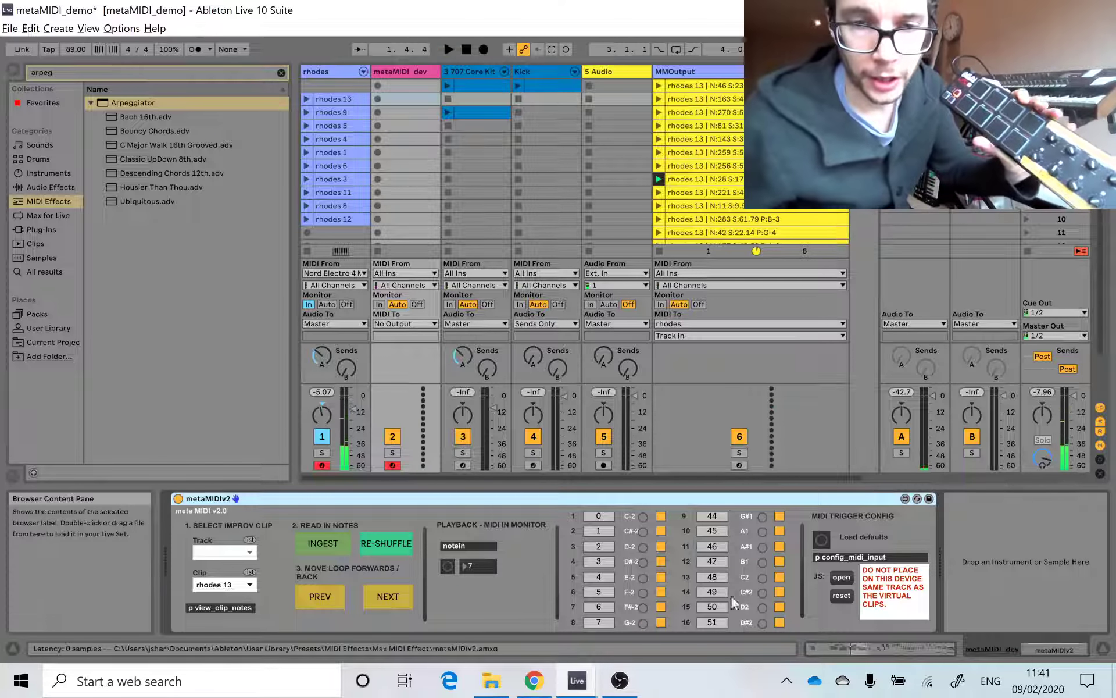
key(space)
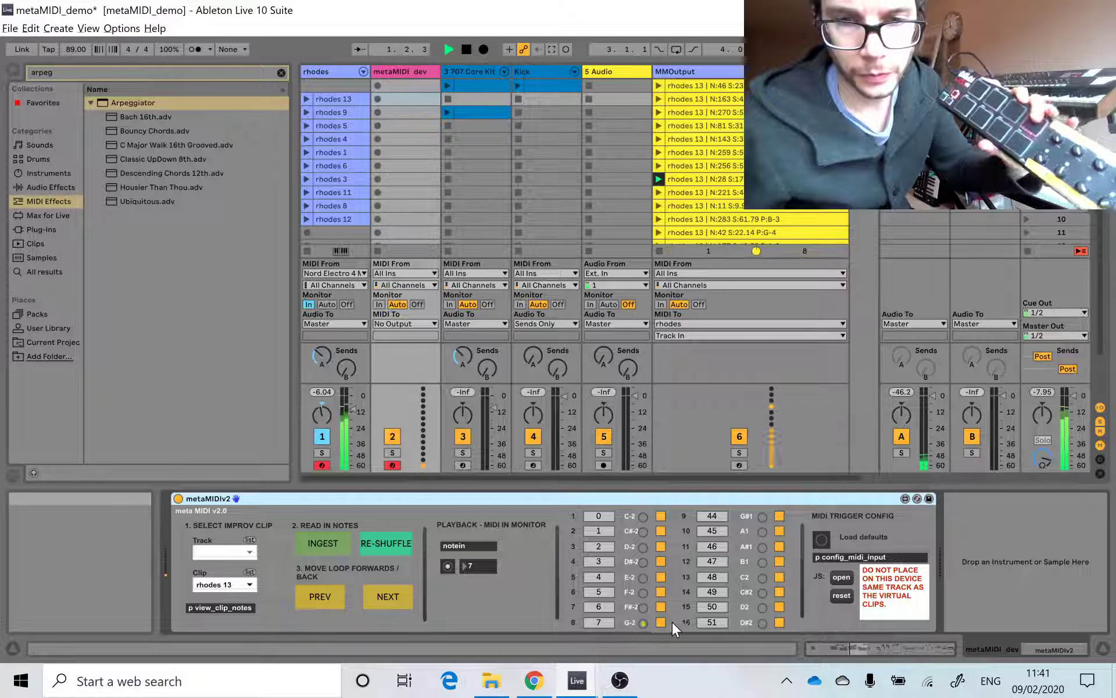
key(space)
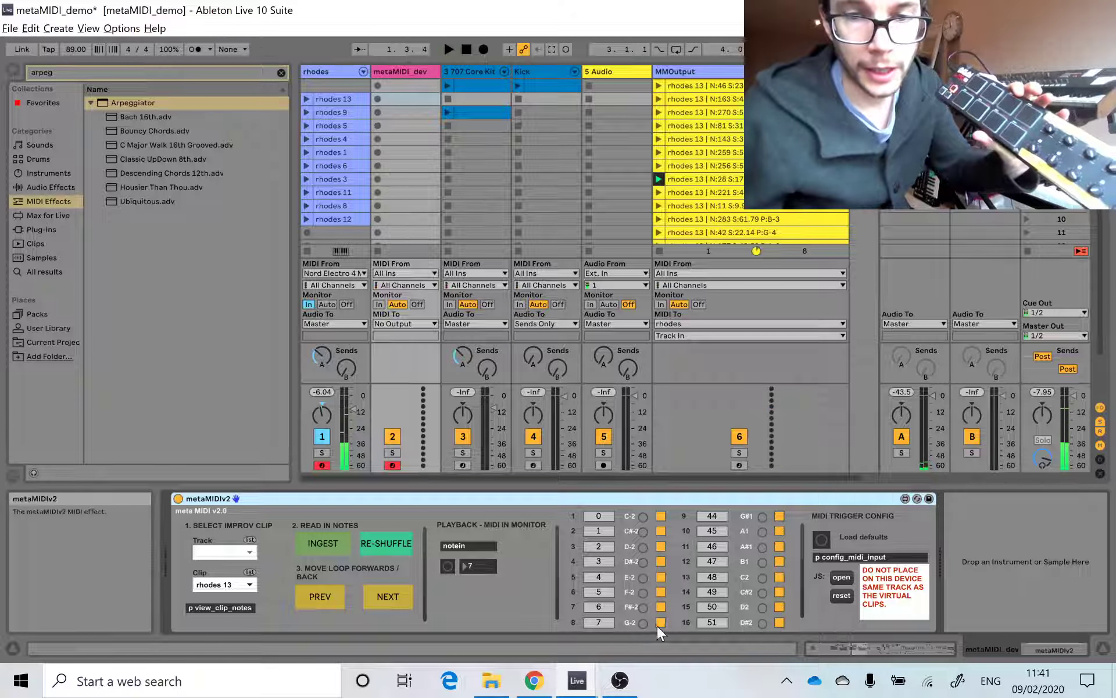
click(661, 622)
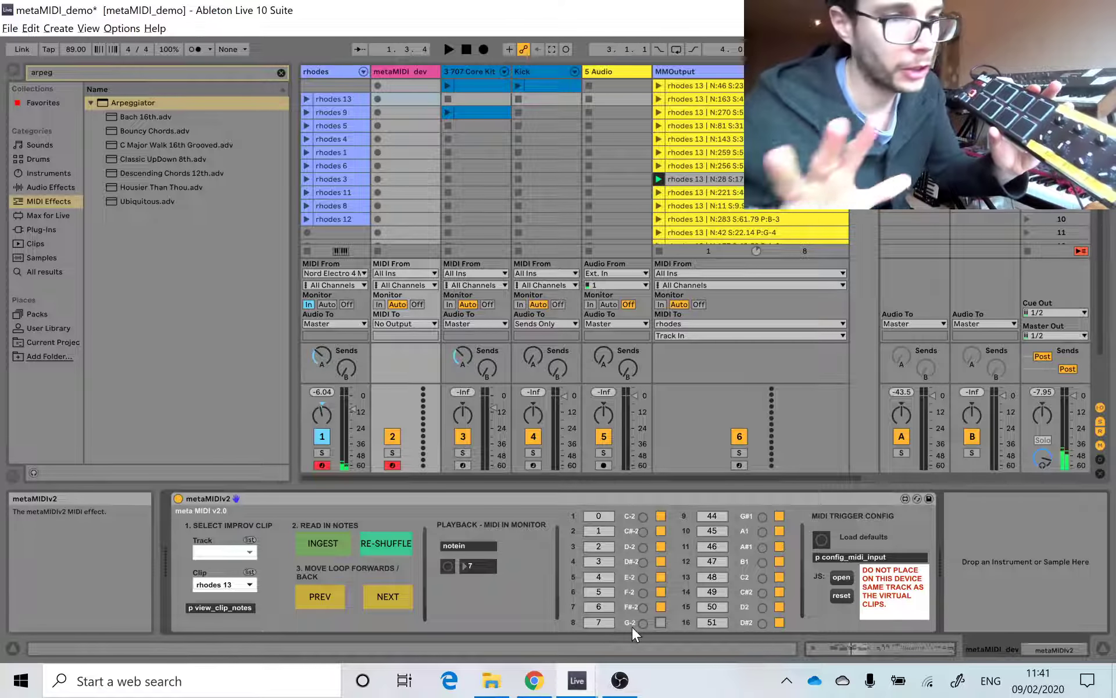
Press RE-SHUFFLE twice for new random notes and start points, then toggle playback
click(382, 544)
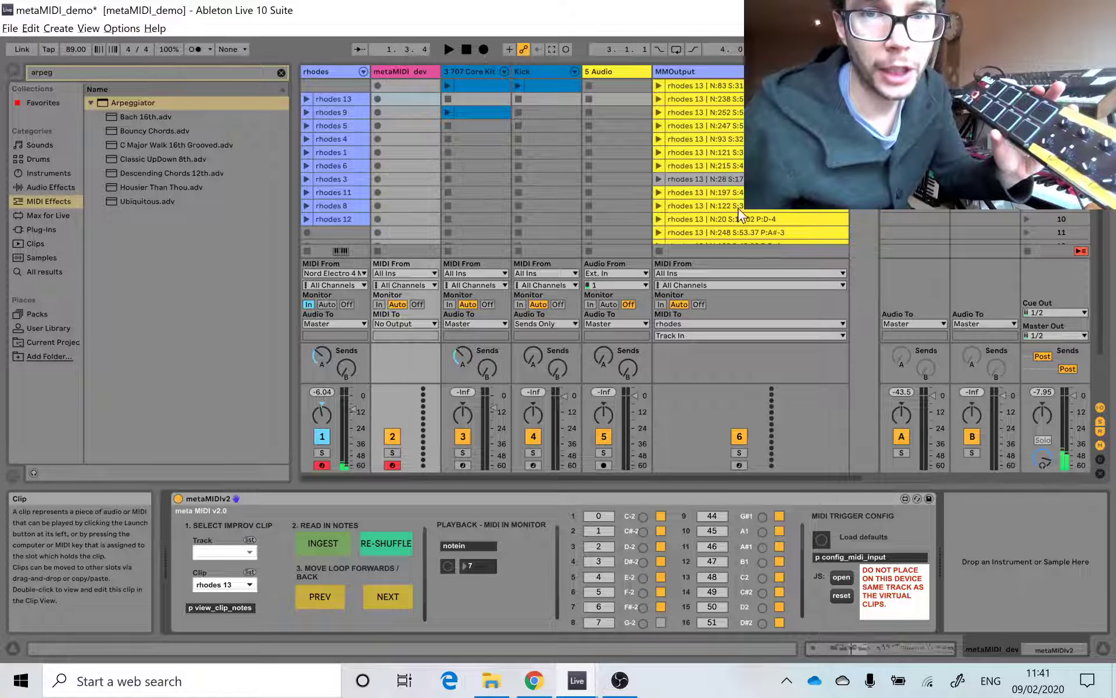
click(397, 540)
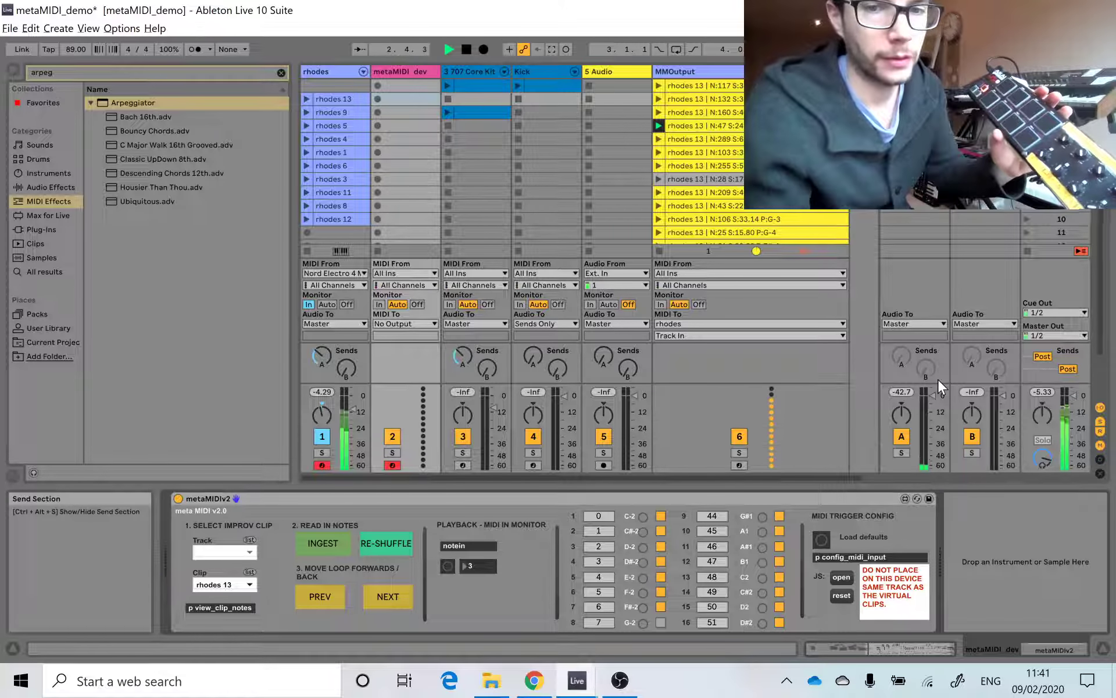
key(space)
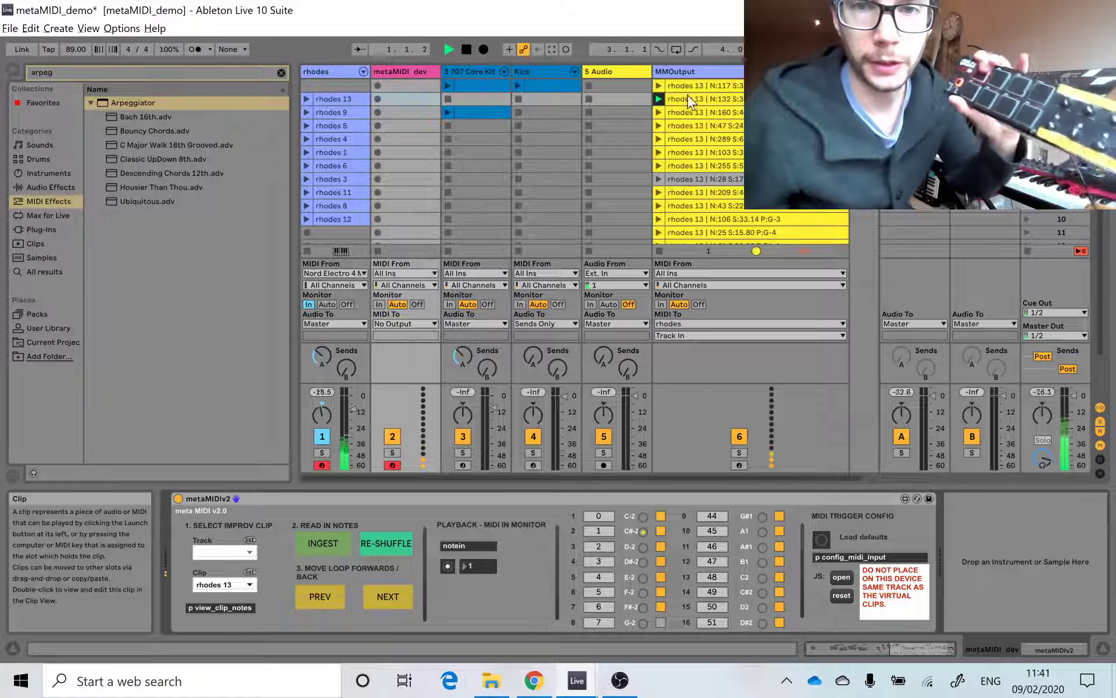
Play one MMOutput loop clip with its piano roll zoomed to the loop, then stop and reshow metaMIDIv2
click(708, 100)
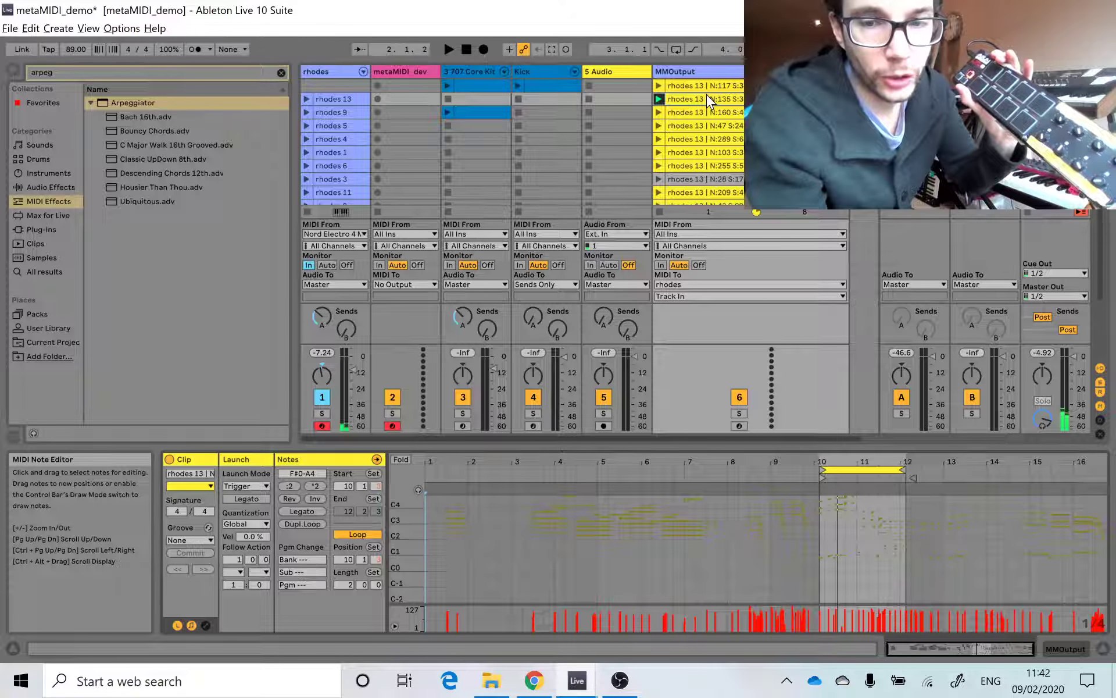
key(space)
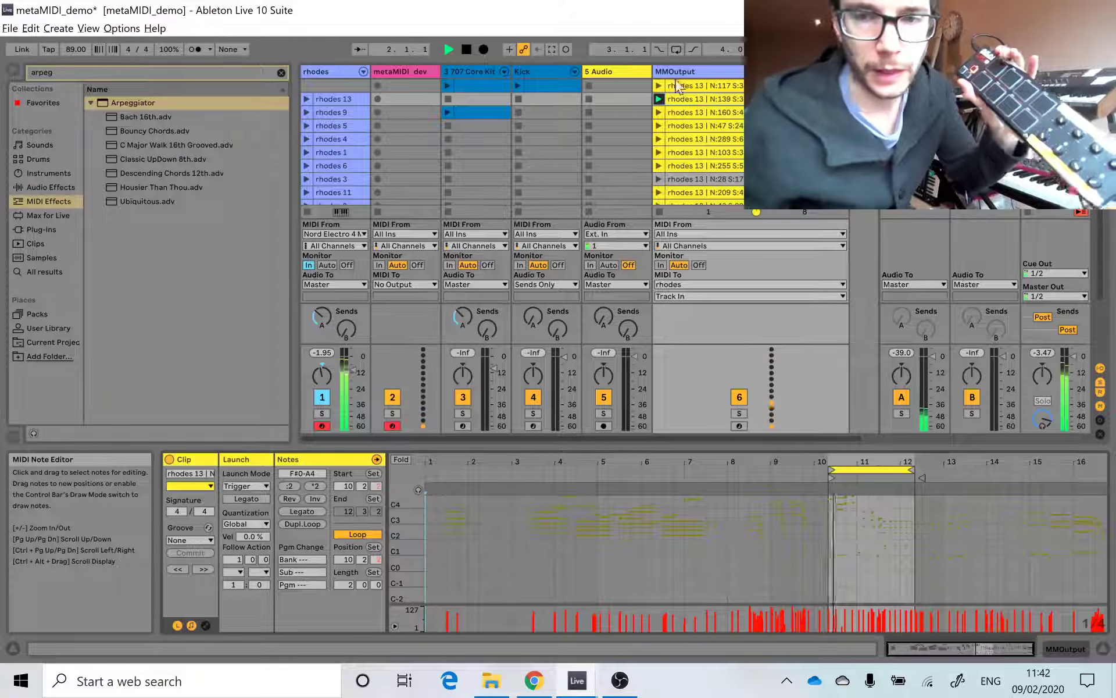
key(plus)
key(plus)
key(plus)
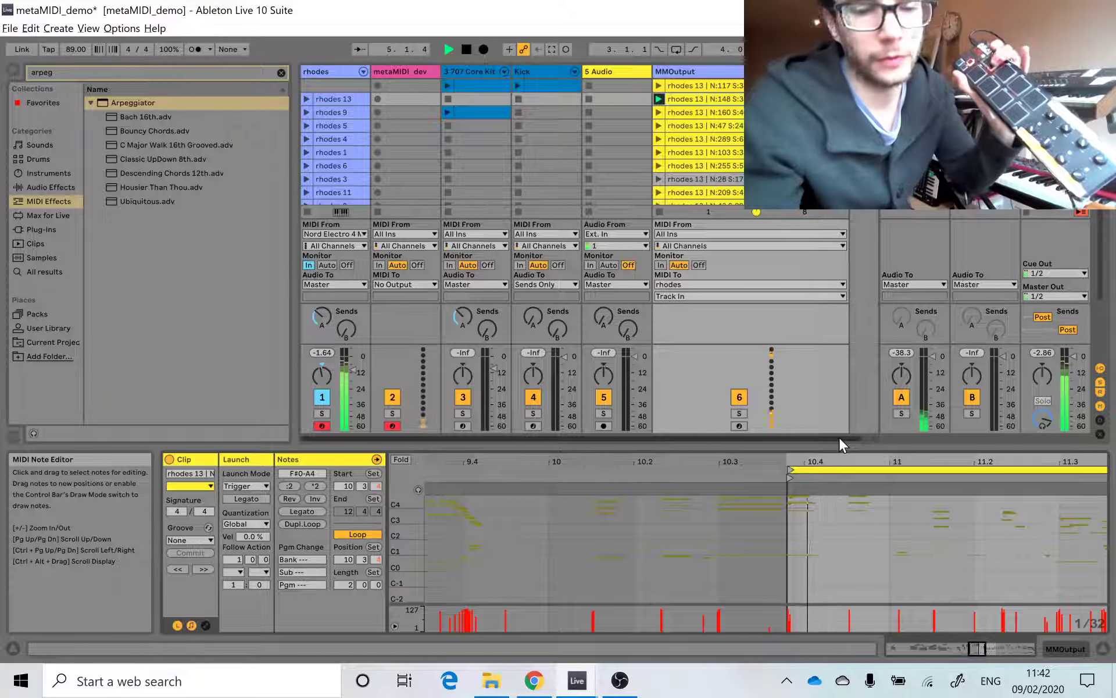
key(space)
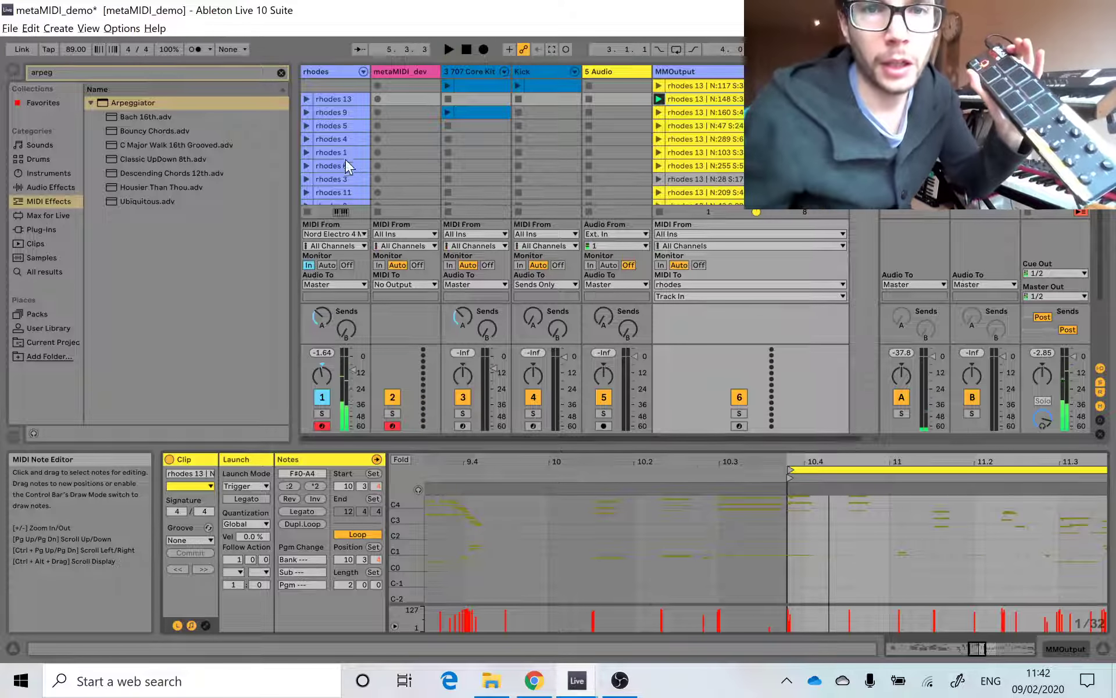
click(392, 83)
mouse_move(564, 689)
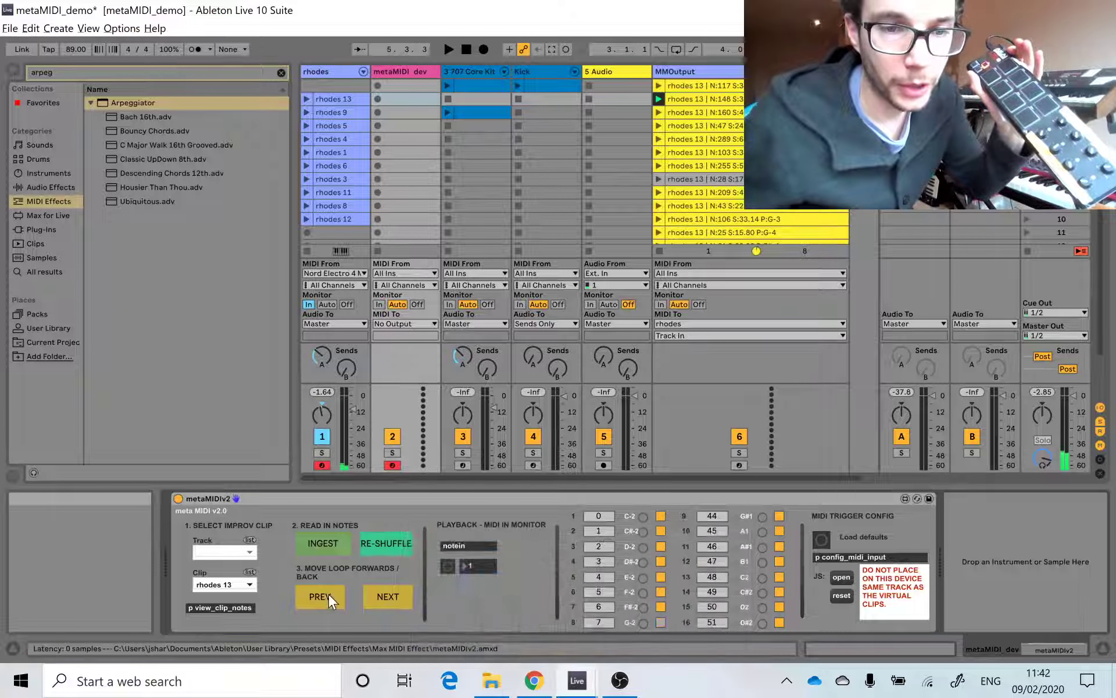
click(382, 600)
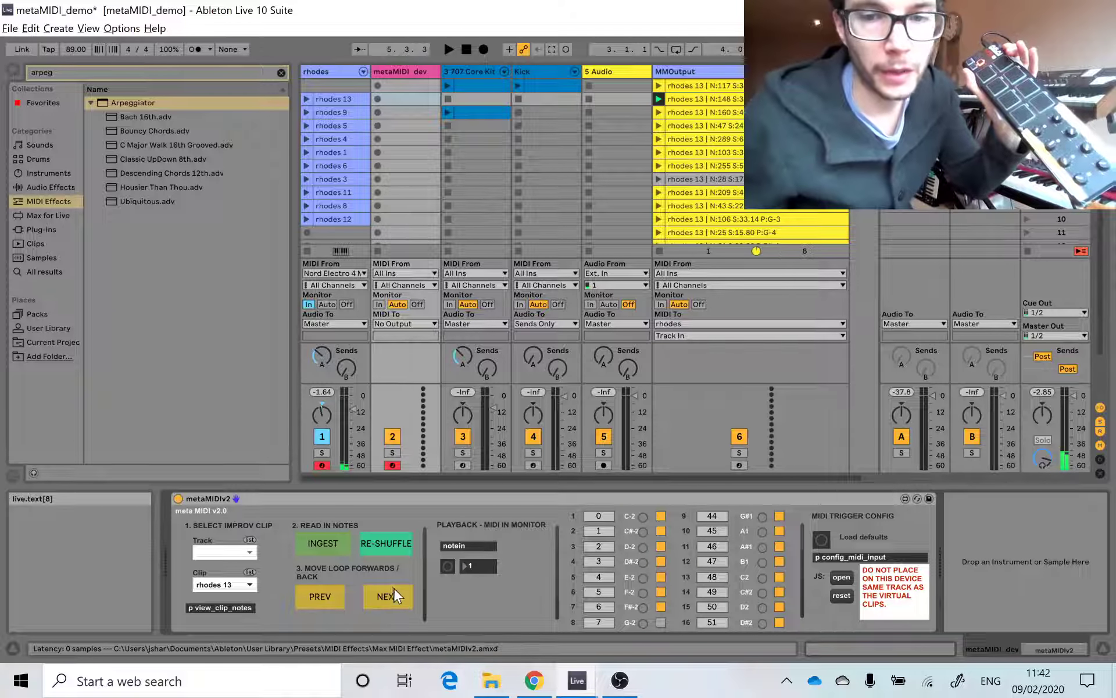
click(224, 608)
drag(583, 147, 526, 511)
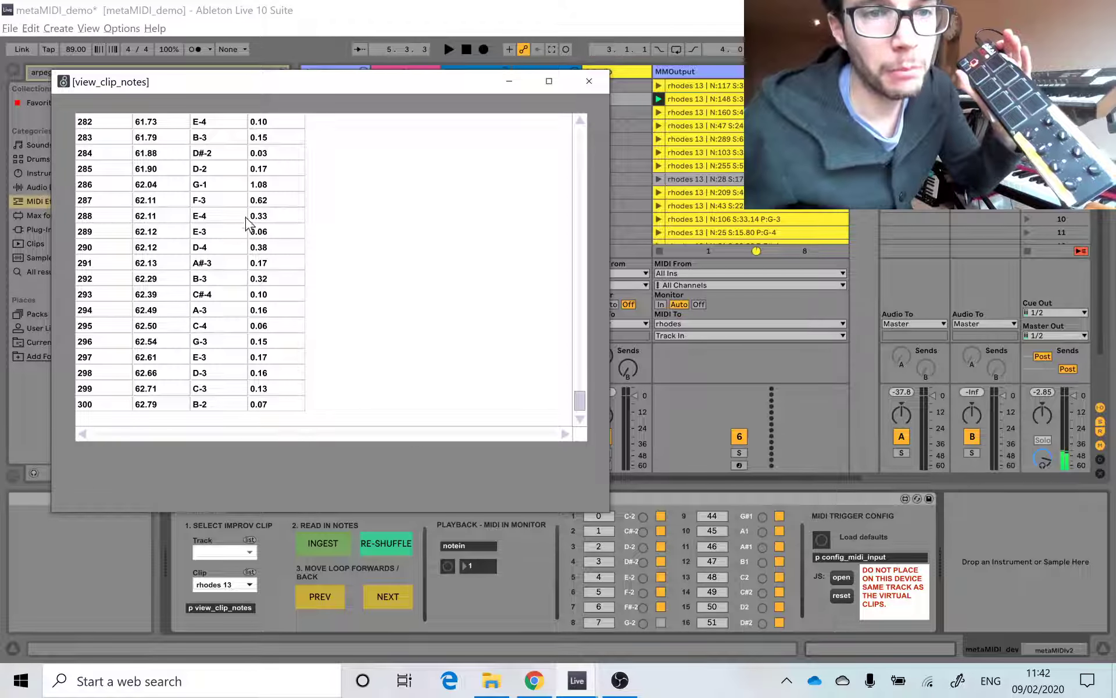
drag(579, 401, 579, 152)
click(589, 81)
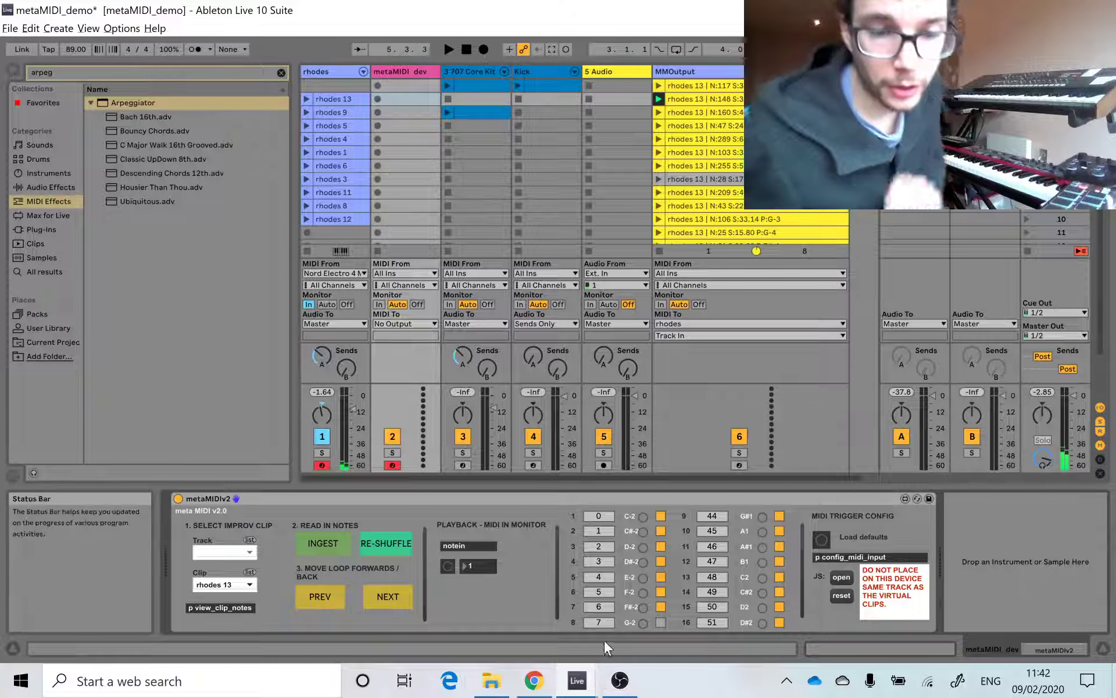
Scroll through the liveAPI_midiClipsv20.js code in its script editor, then close that window
key(alt+Tab)
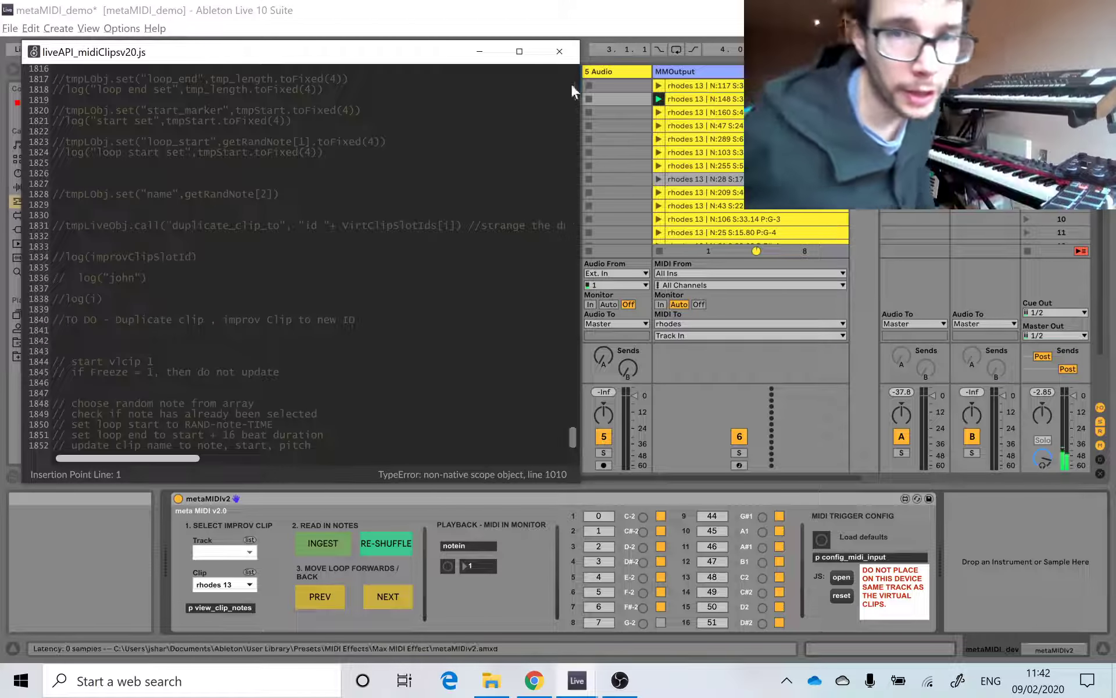
drag(573, 437, 574, 65)
click(572, 59)
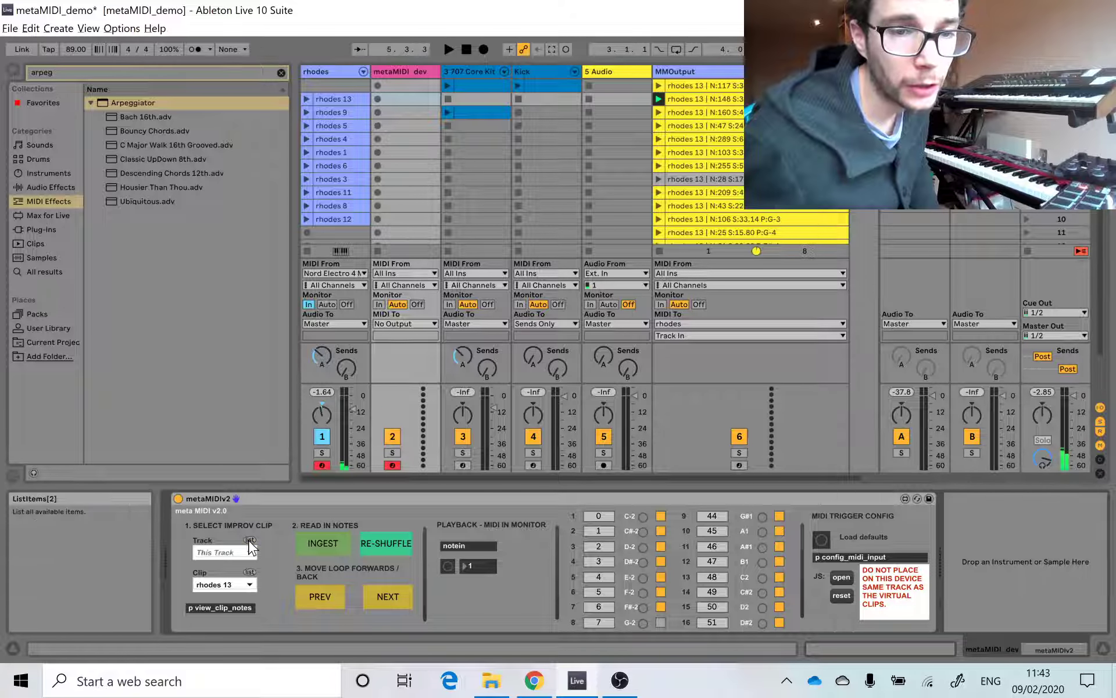
Set metaMIDIv2's source to track rhodes, clip rhodes 9, ingest it, and select the MMOutput track
click(249, 551)
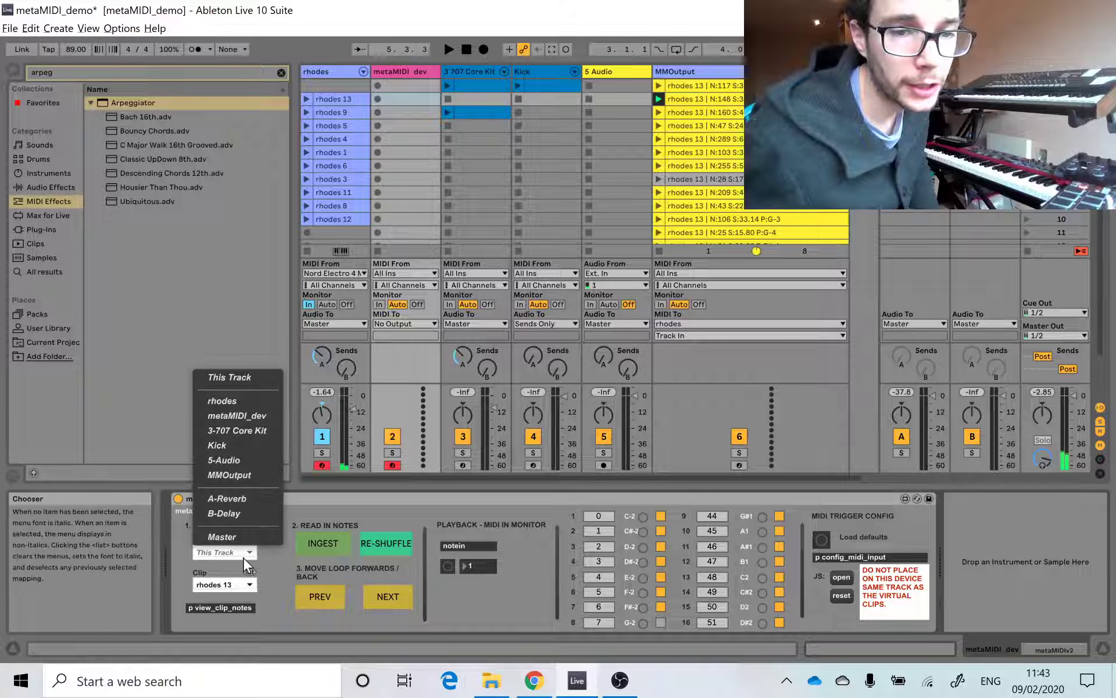
click(226, 412)
click(243, 587)
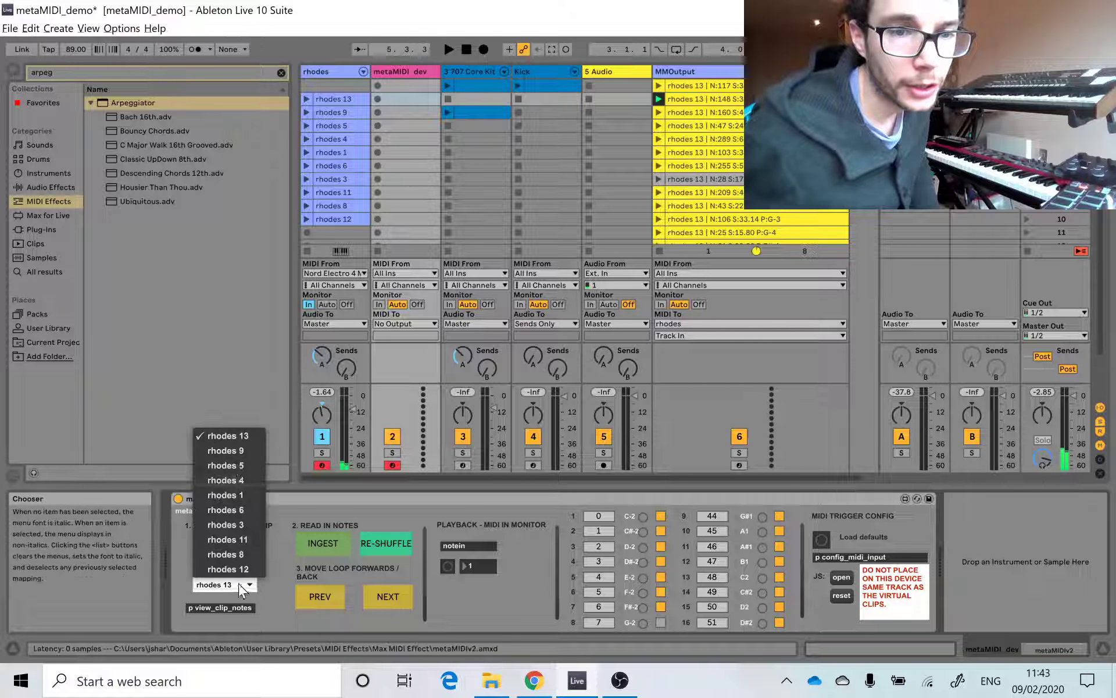
click(238, 451)
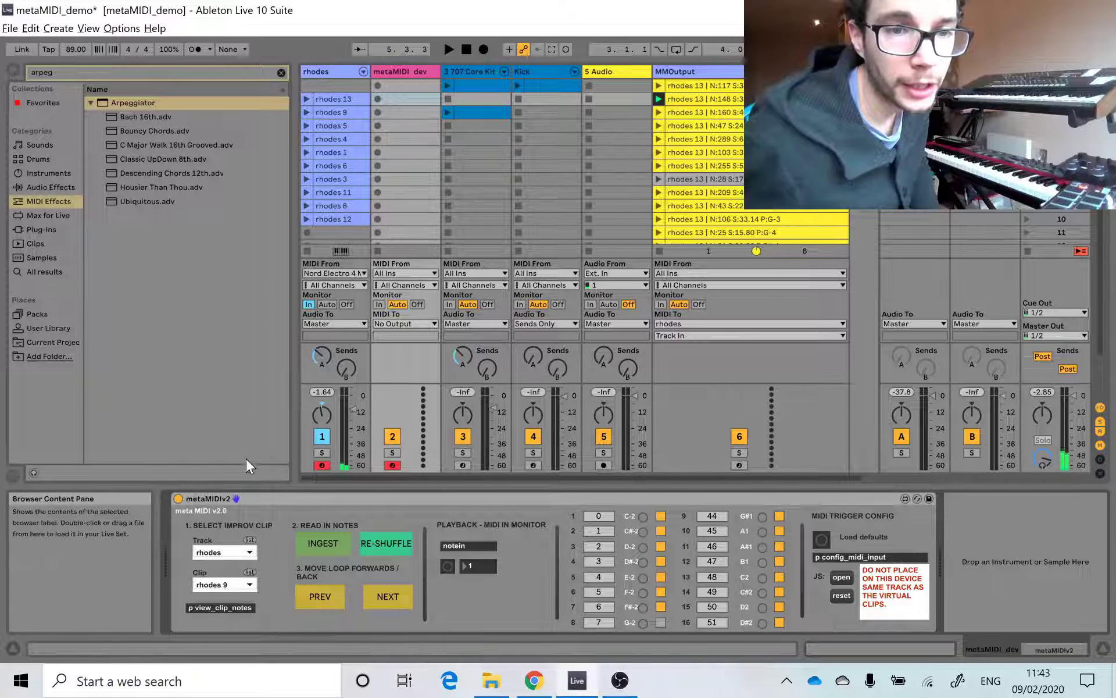
click(315, 548)
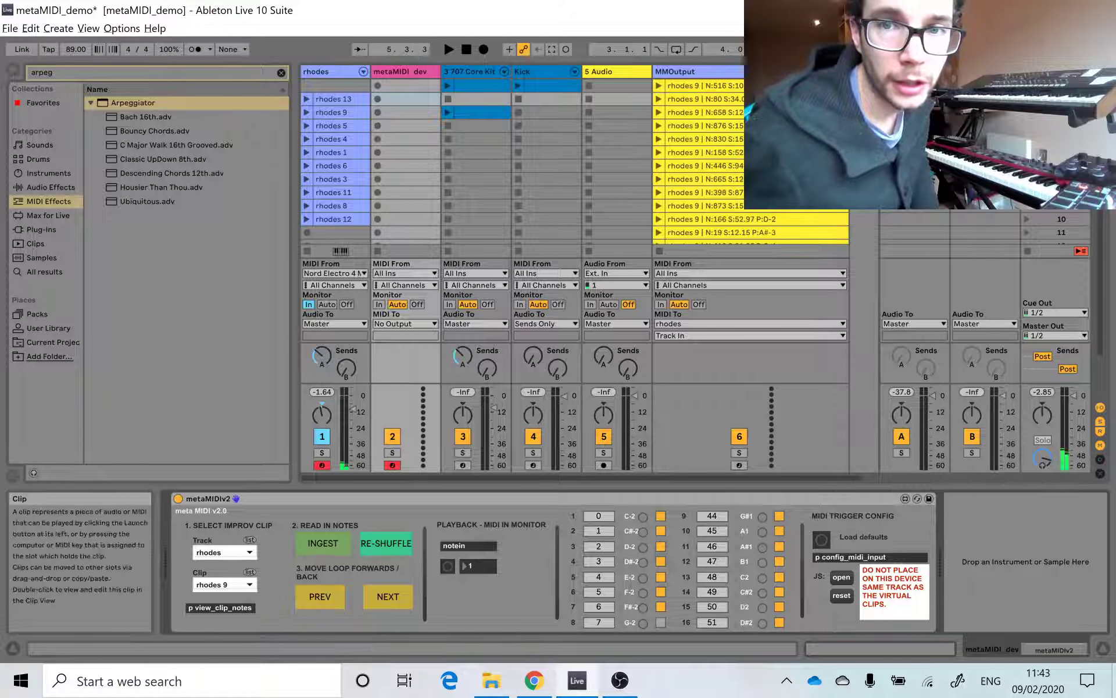
click(797, 71)
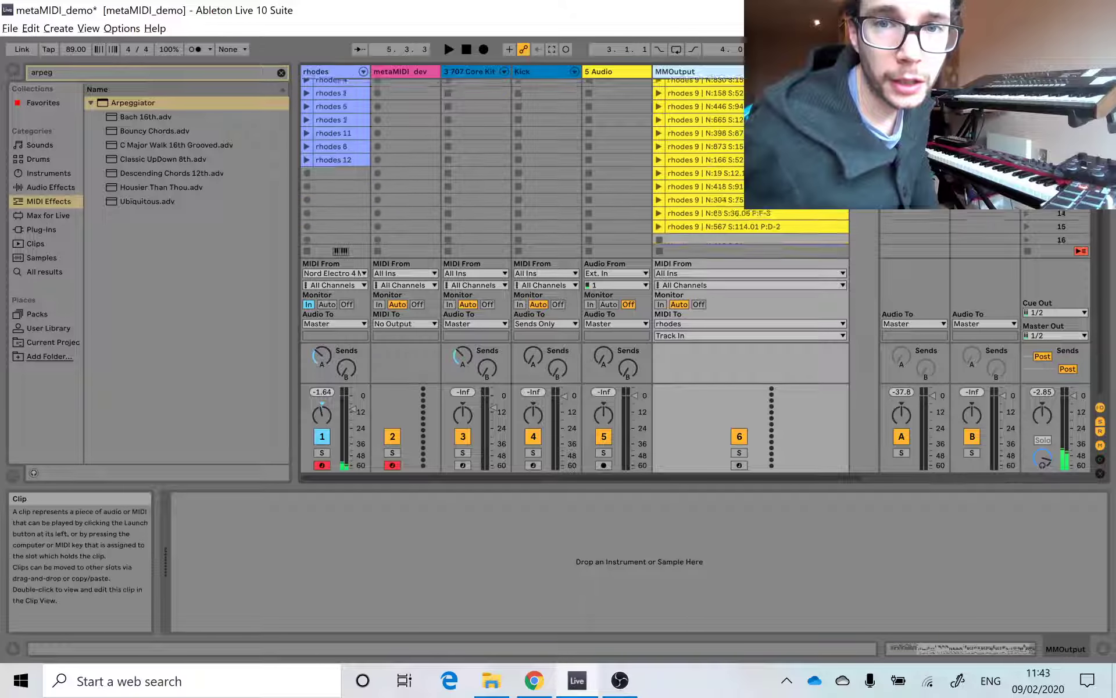